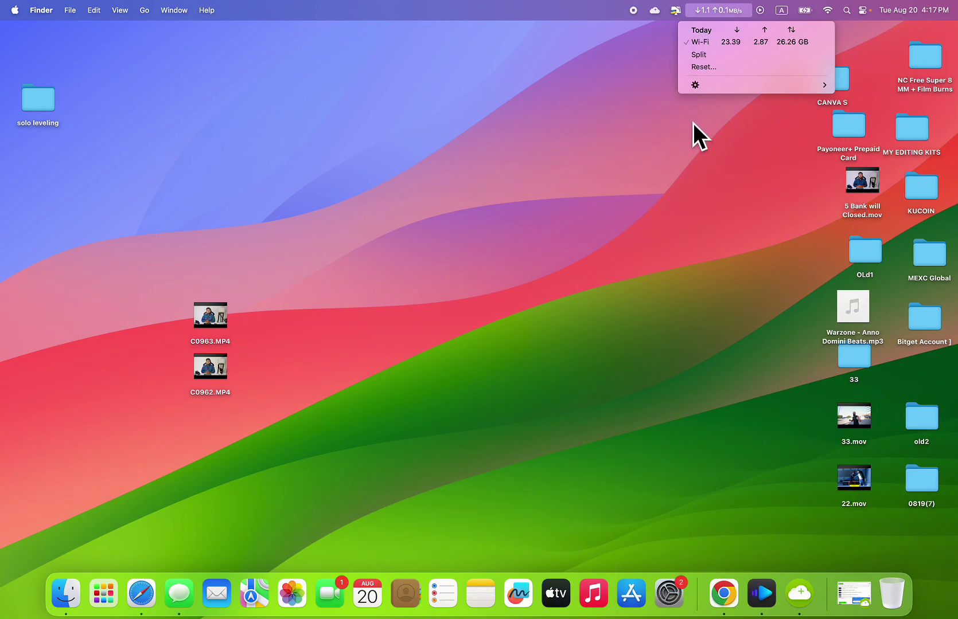
- Open the App Store and search for "brandwith"
left_click(665, 175)
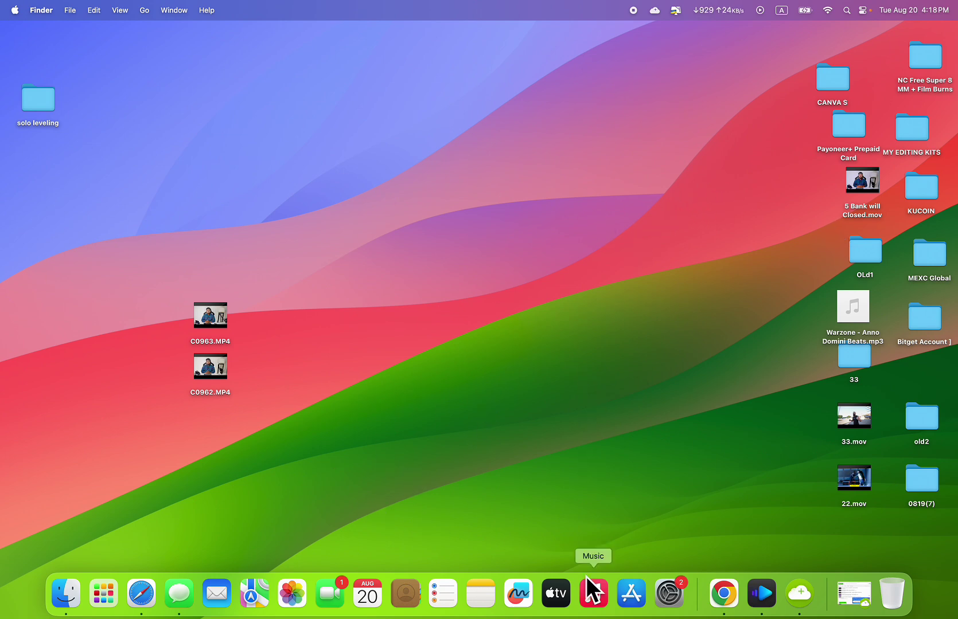
left_click(628, 600)
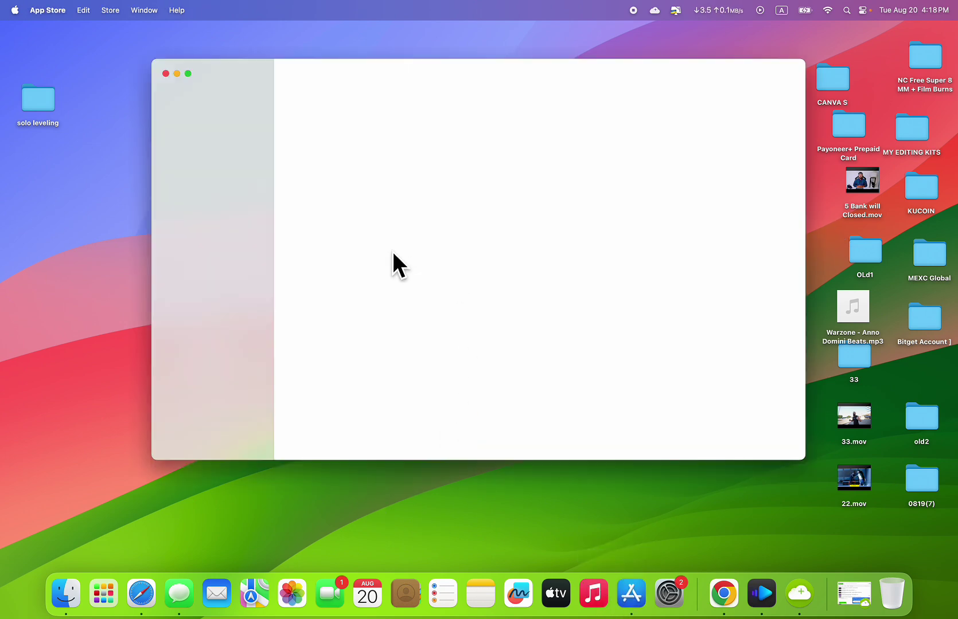
left_click(198, 97)
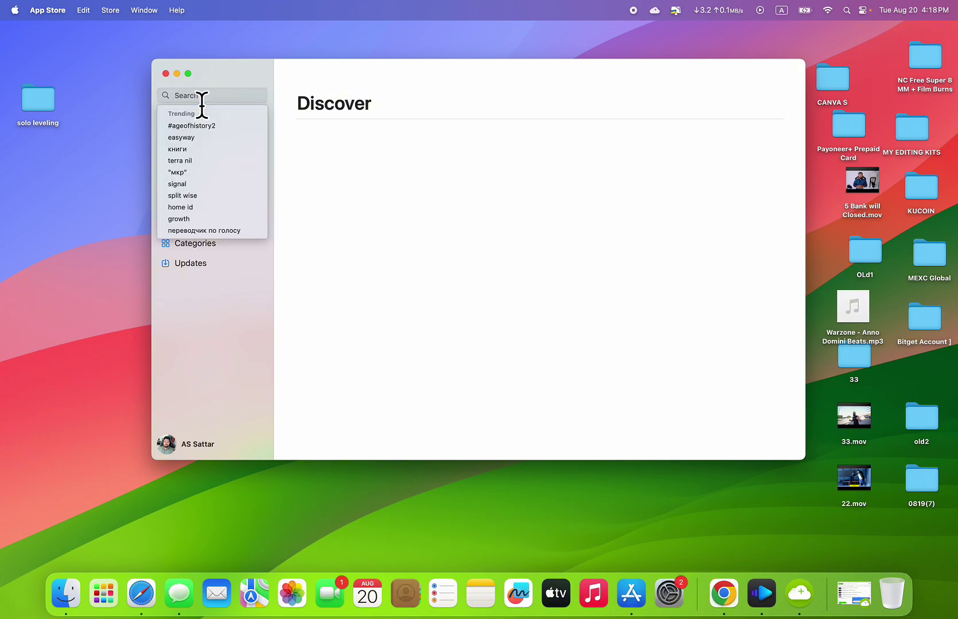
type("bran")
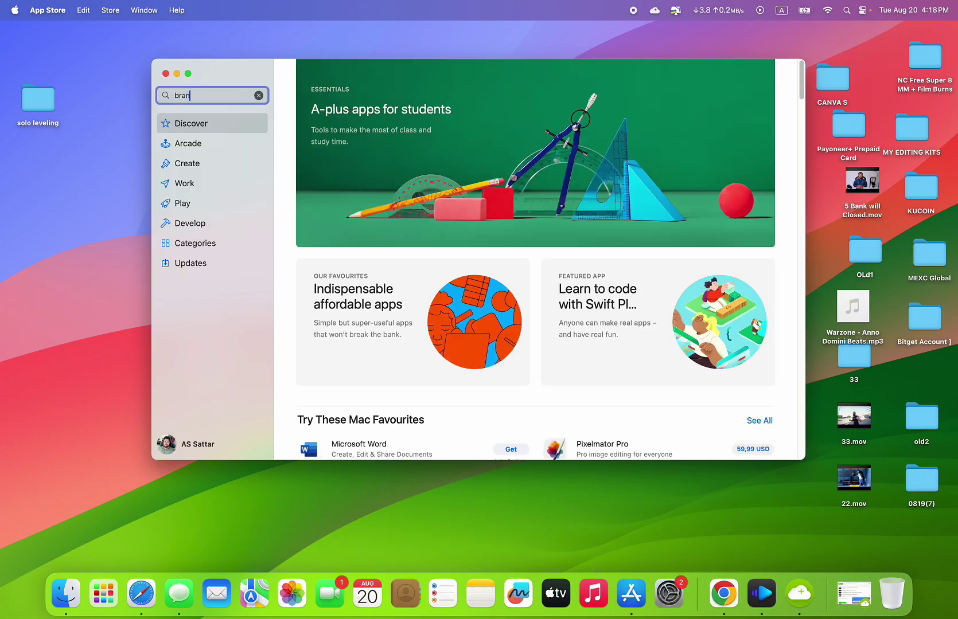
type("dwith")
key("Return")
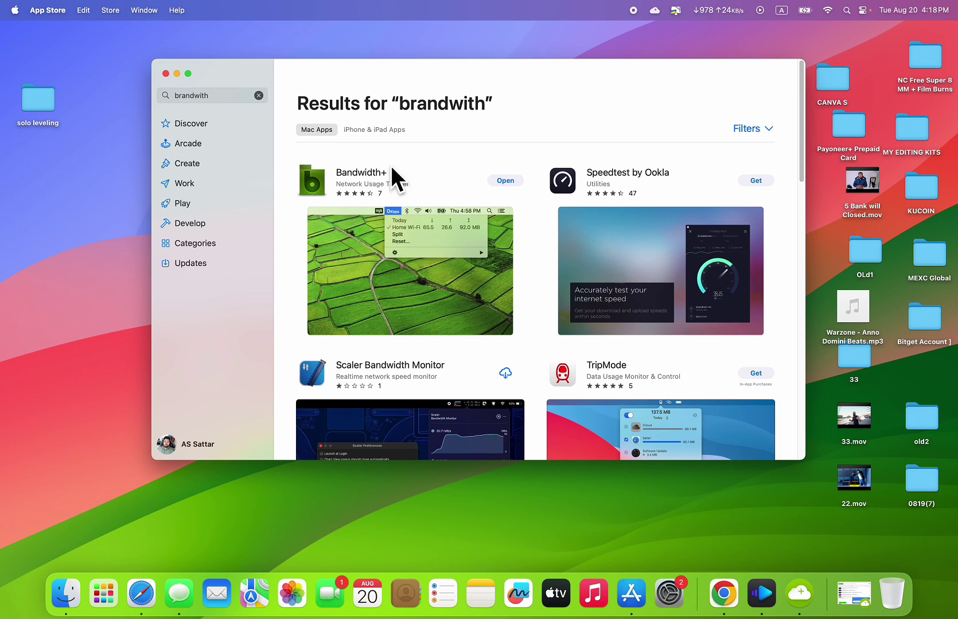
- Look through the network monitoring apps in the results and examine TripMode's page and preview, returning to the results
scroll(437, 196, "down", 2)
scroll(467, 203, "up", 2)
scroll(690, 244, "down", 2)
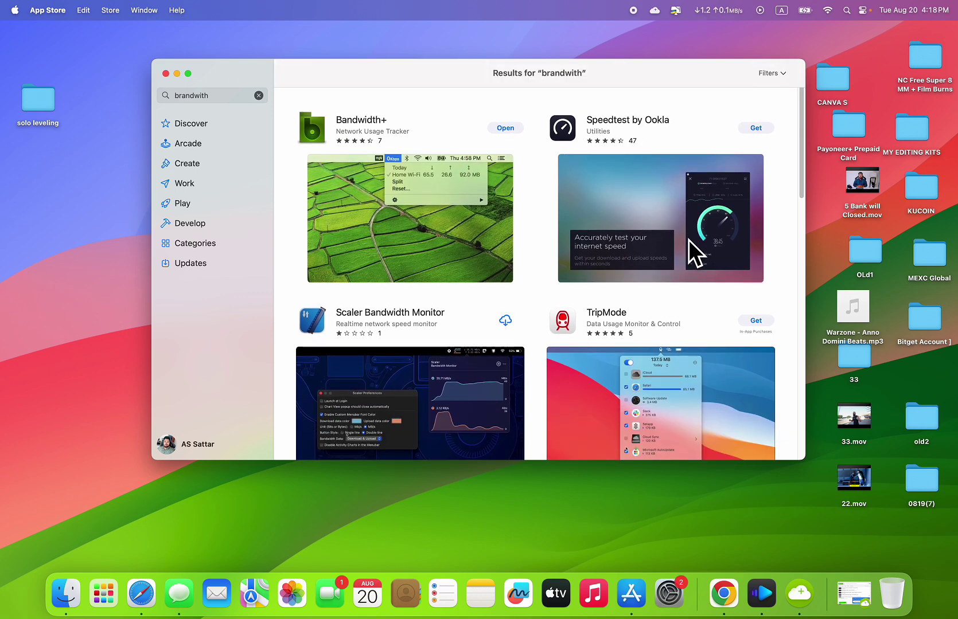
scroll(689, 239, "down", 3)
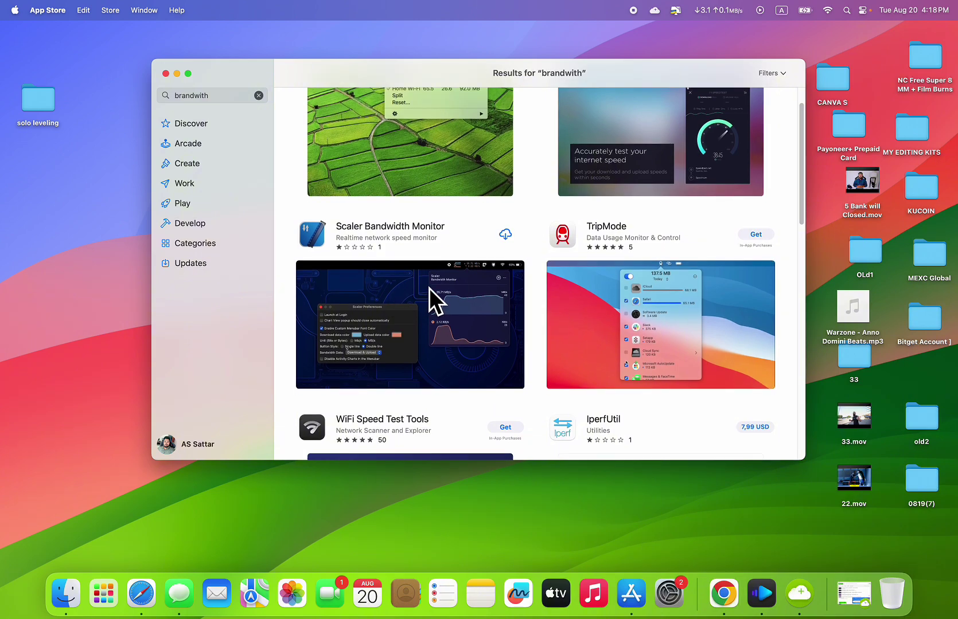
scroll(430, 289, "up", 3)
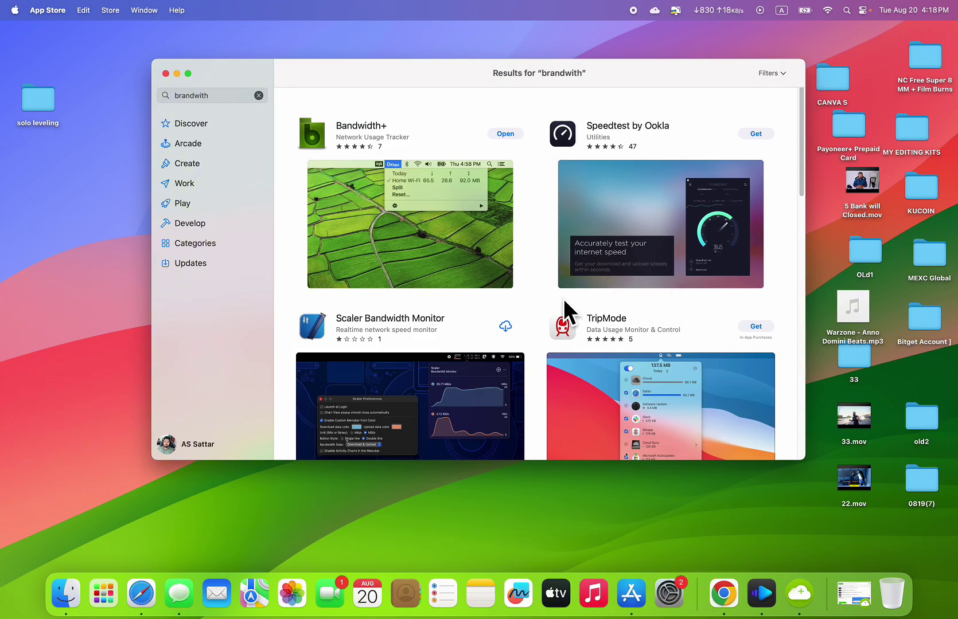
scroll(603, 253, "down", 2)
scroll(607, 335, "down", 3)
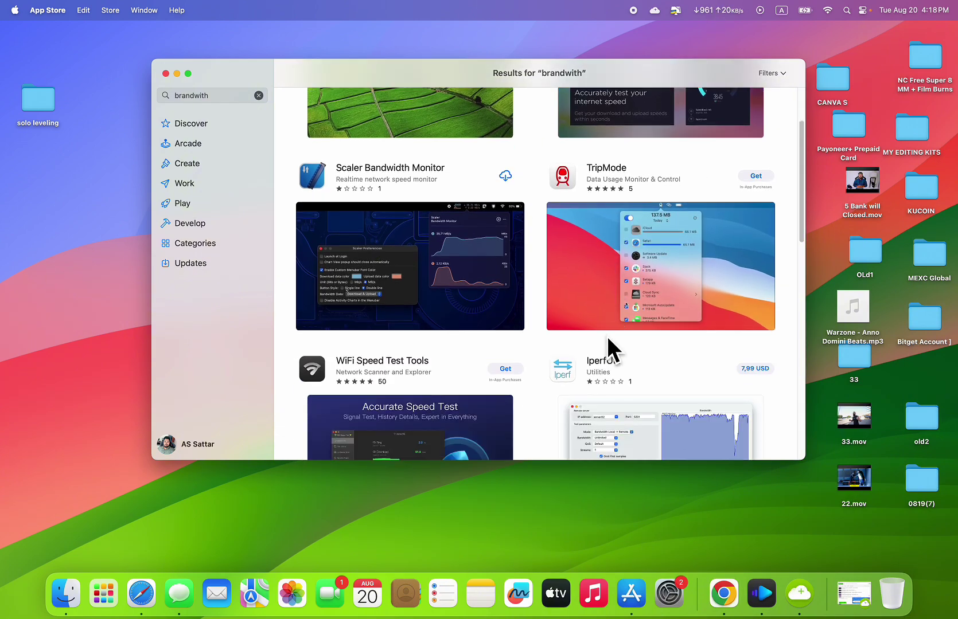
left_click(663, 248)
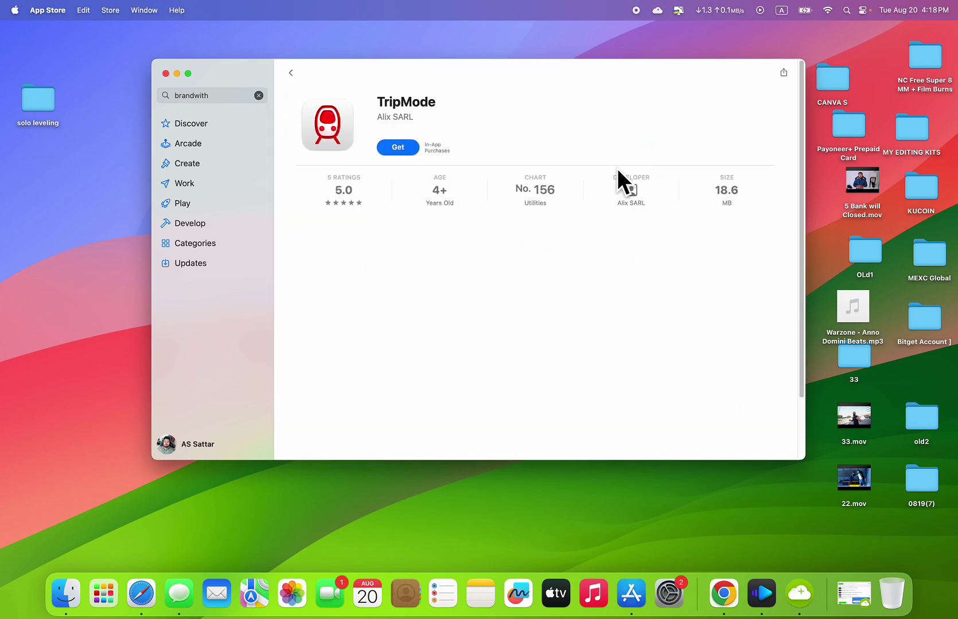
left_click(412, 241)
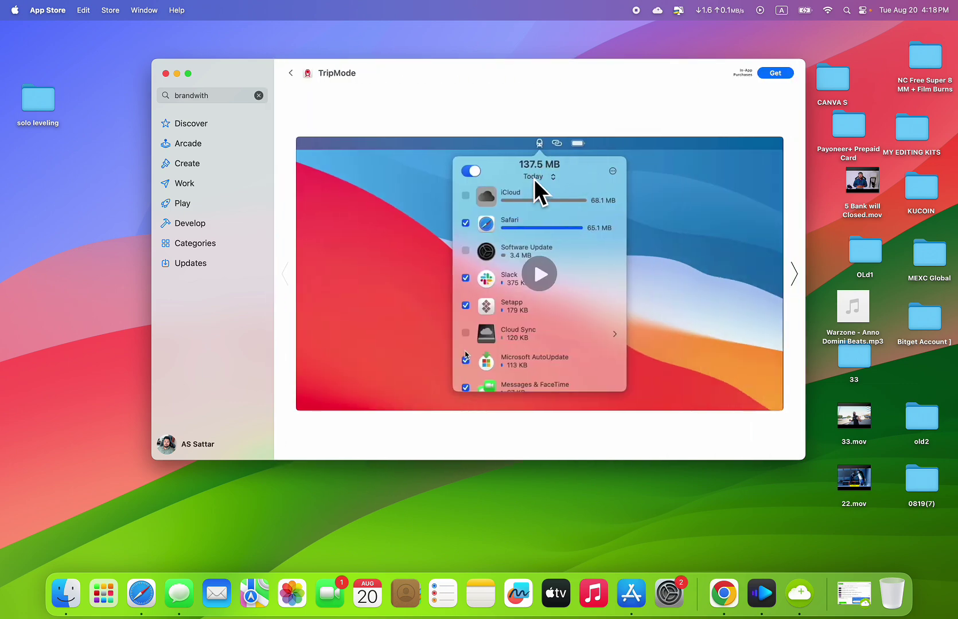
left_click(293, 71)
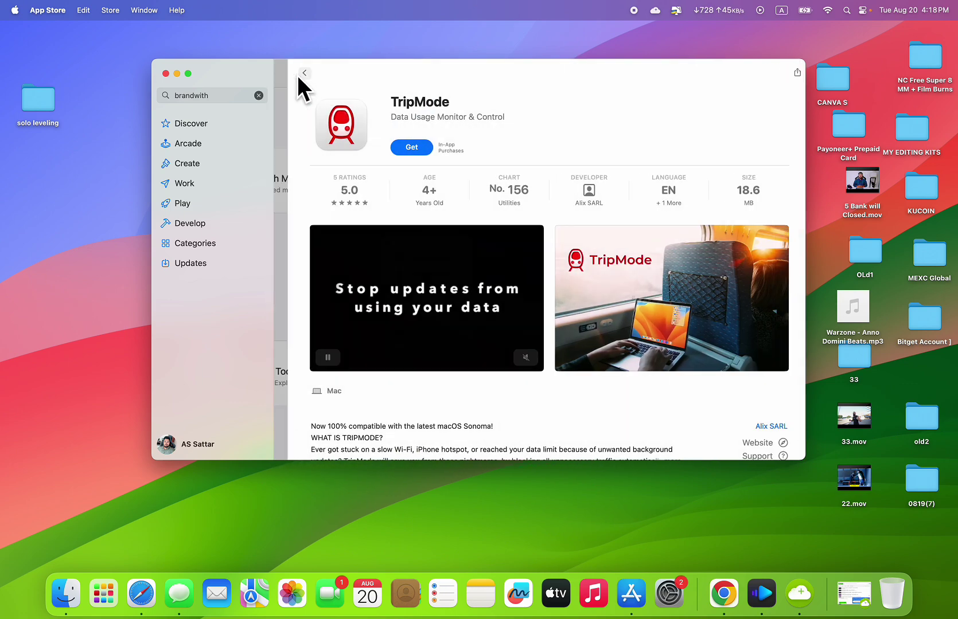
left_click(296, 73)
- Open the Bandwidth+ page, launch the app and close the App Store window
scroll(441, 225, "up", 2)
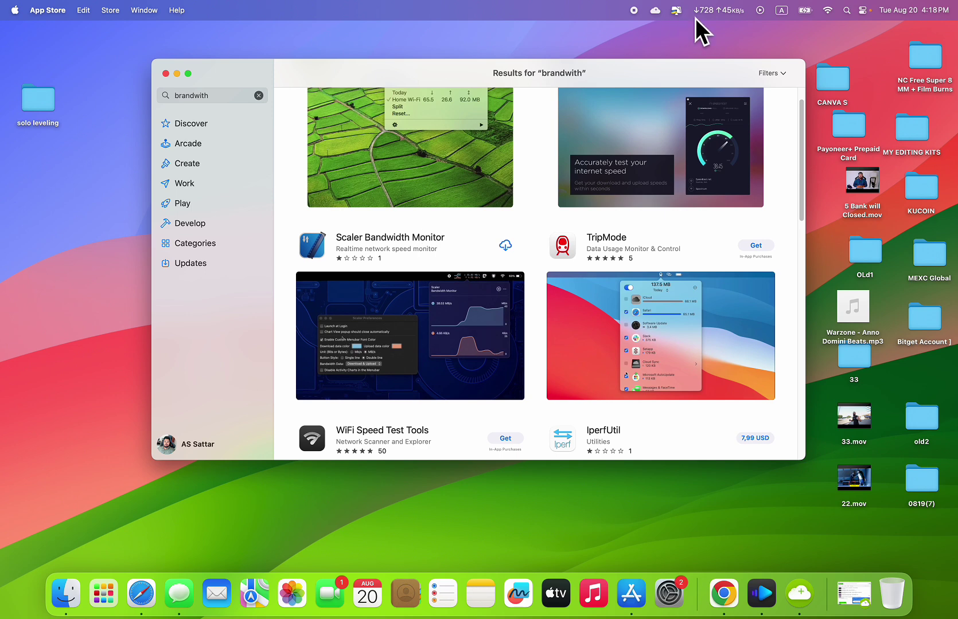
scroll(485, 220, "up", 2)
left_click(431, 200)
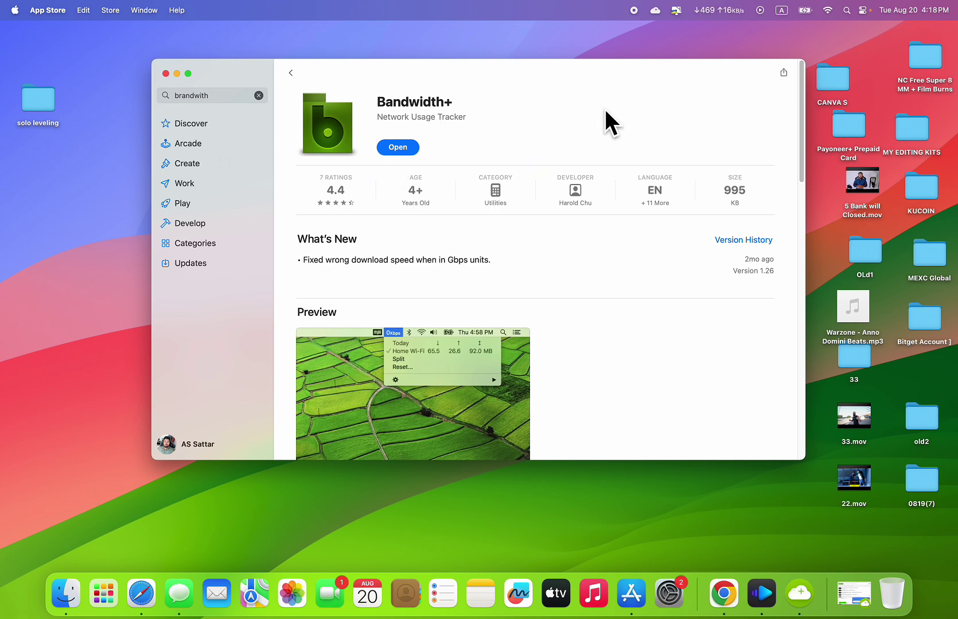
left_click(409, 148)
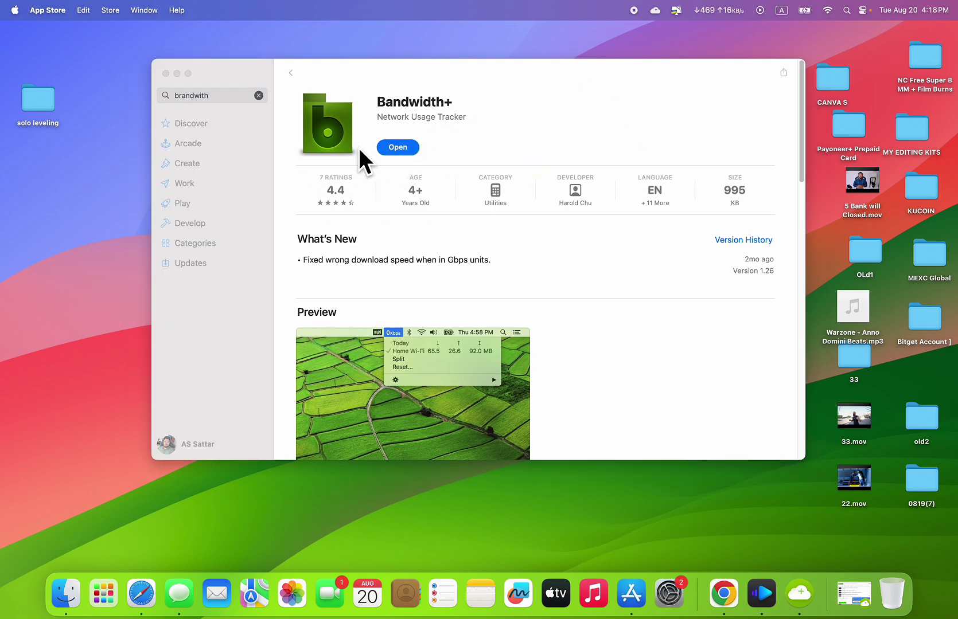
left_click(166, 74)
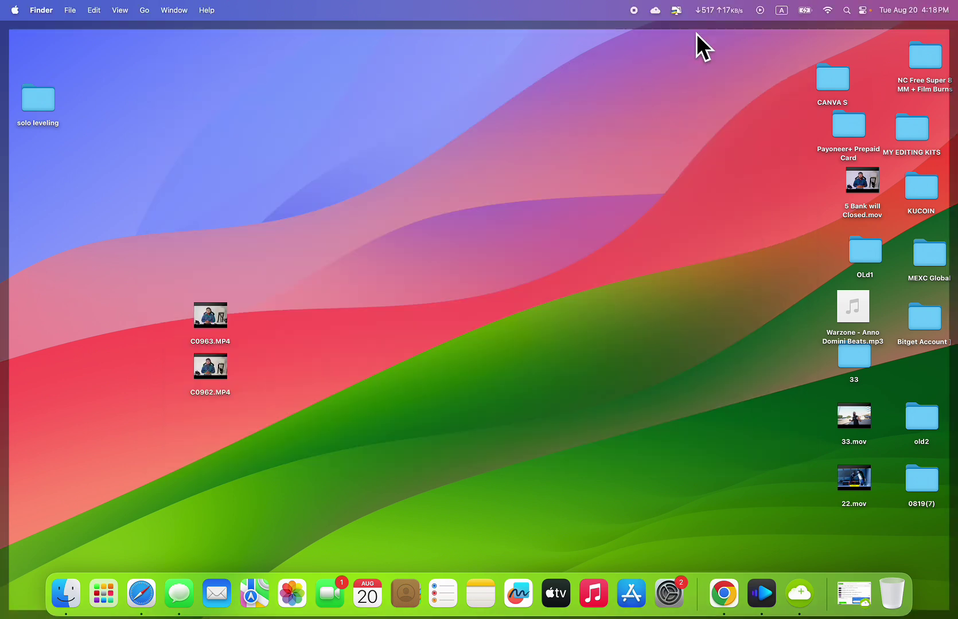
- Open the settings window of the Bandwidth+ network usage tracker
left_click(713, 9)
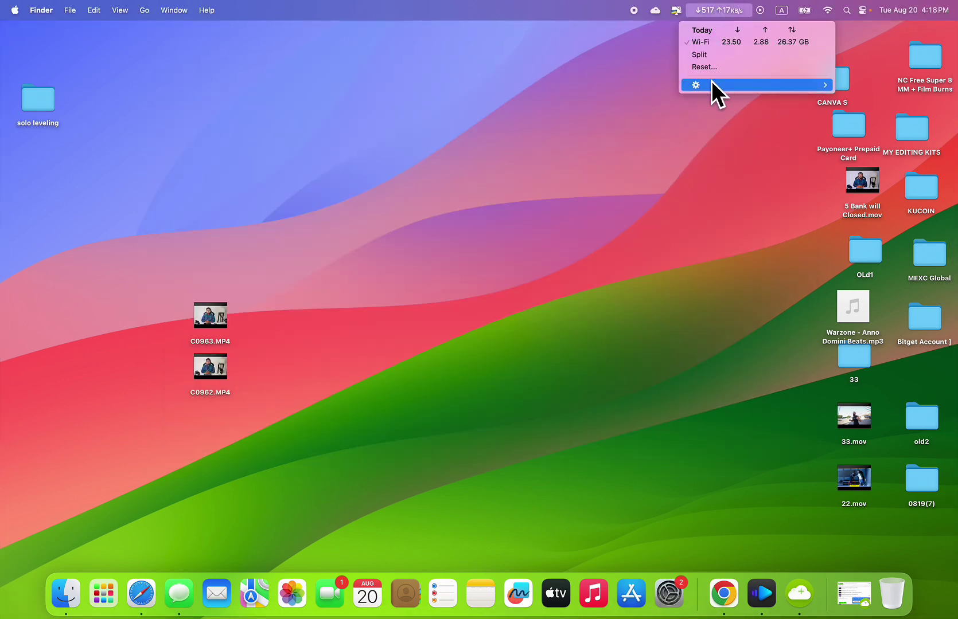
mouse_move(694, 82)
left_click(870, 96)
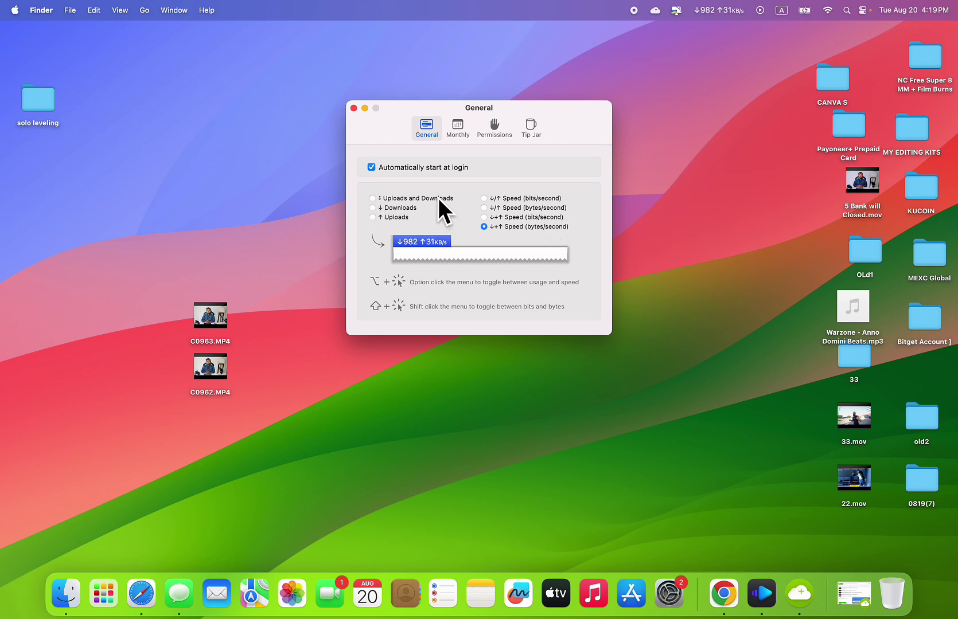
- Try the Uploads and Downloads display format and compare it with today's Wi-Fi usage summary
left_click(372, 197)
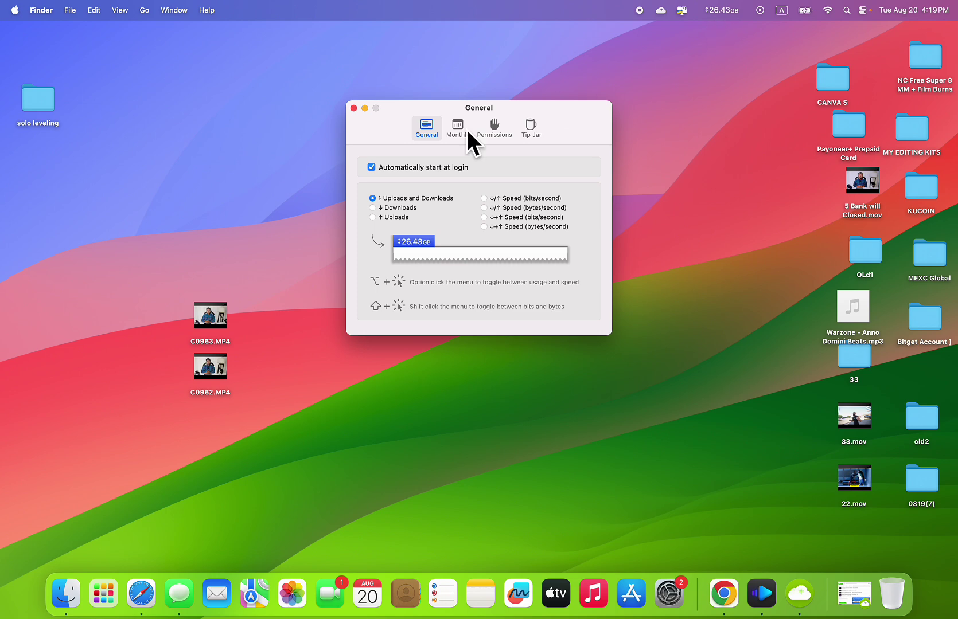
left_click(731, 11)
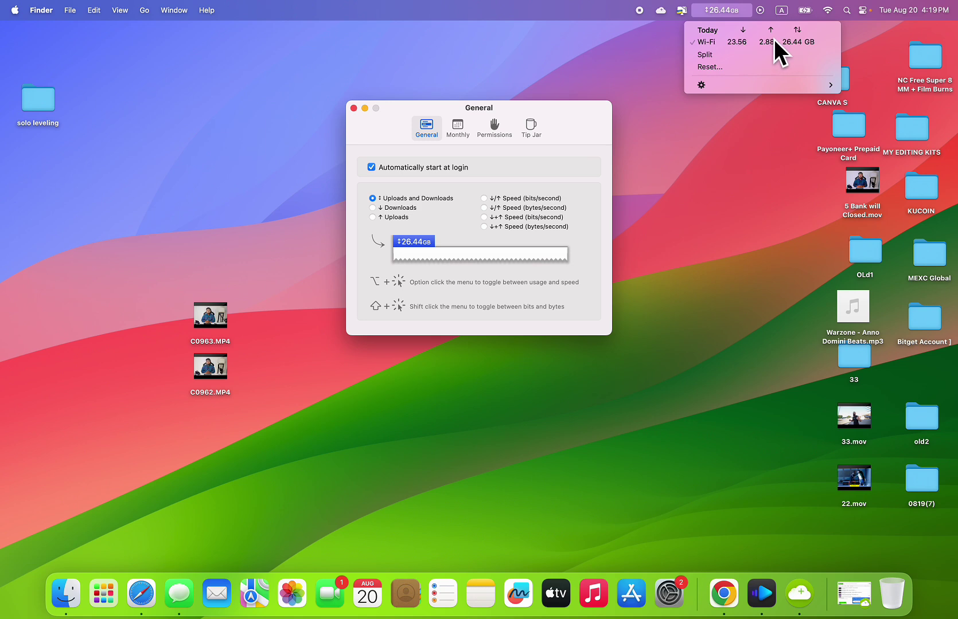
left_click(731, 12)
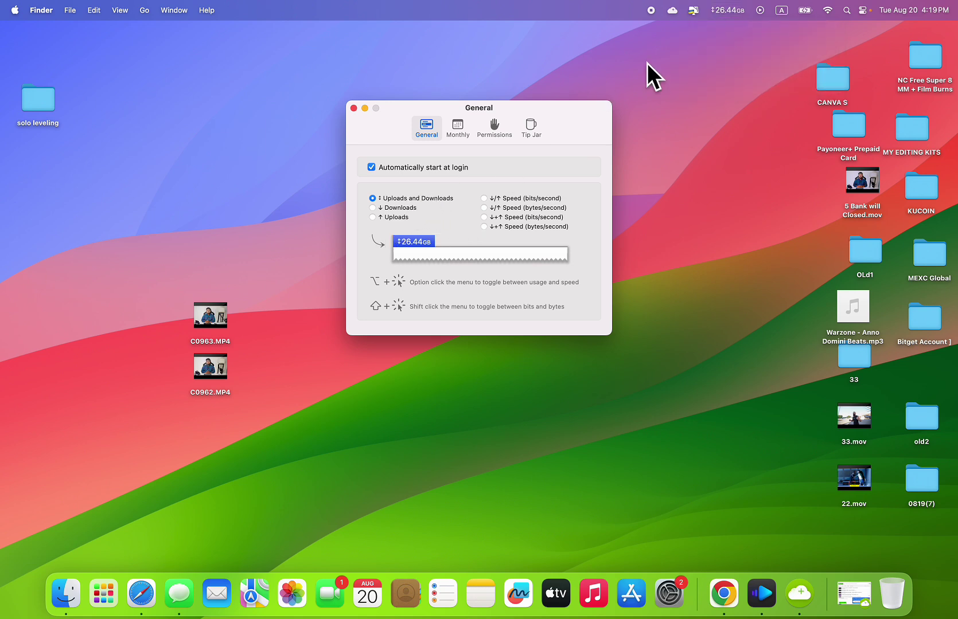
- Try the Downloads-only display format and compare it with today's Wi-Fi download figure
left_click(399, 208)
left_click(714, 12)
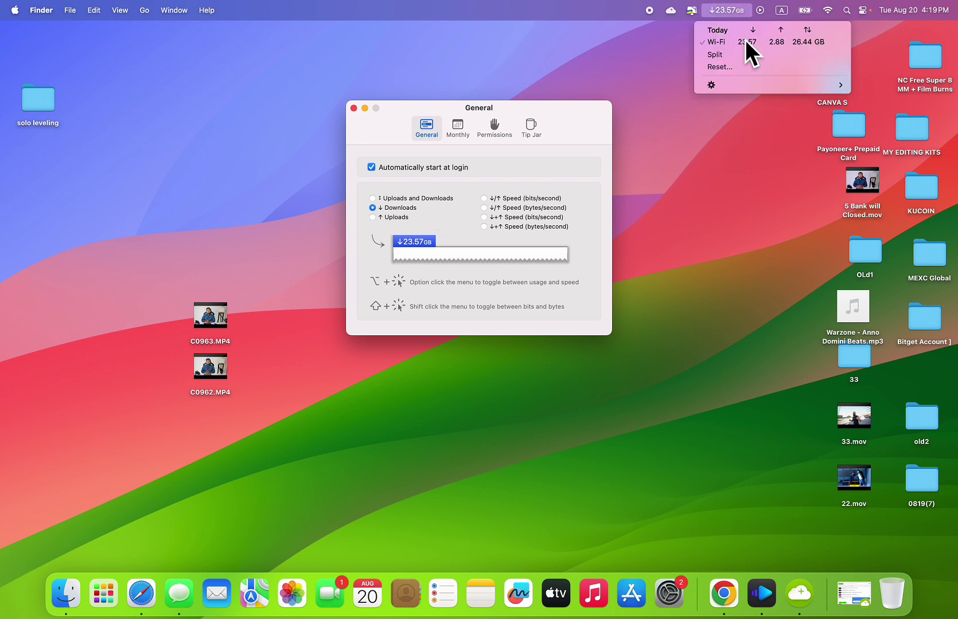
left_click(721, 8)
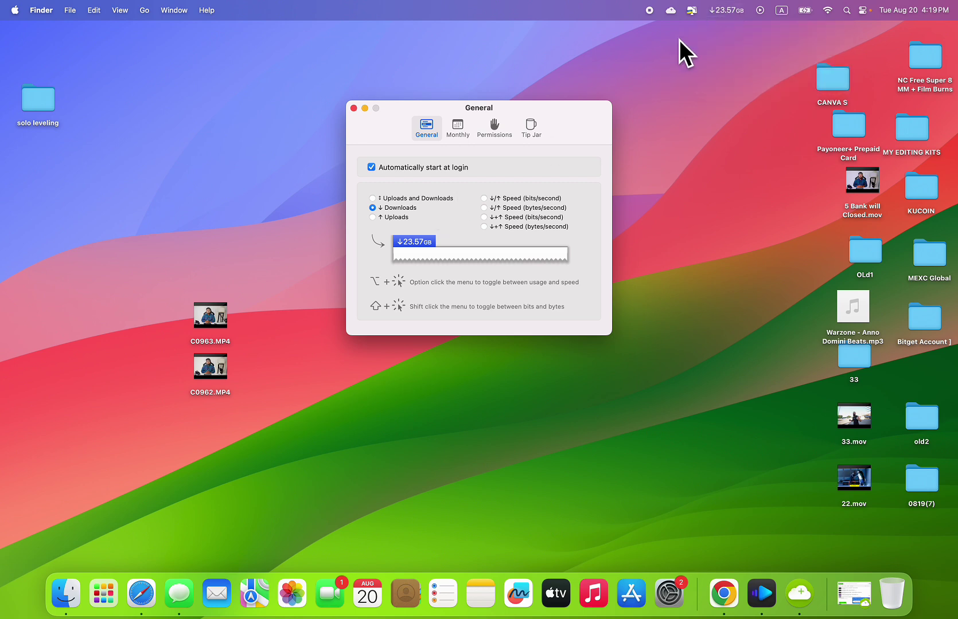
- Cycle the usage display through Uploads and the speed formats, ending on ↓+↑ Speed (bytes/second)
left_click(387, 218)
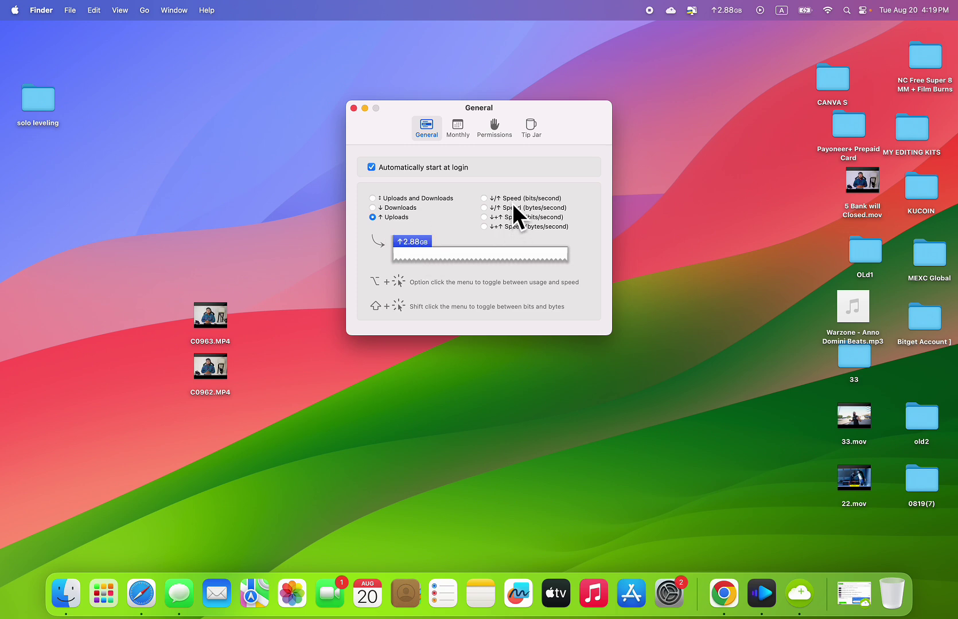
left_click(485, 197)
left_click(507, 208)
left_click(504, 218)
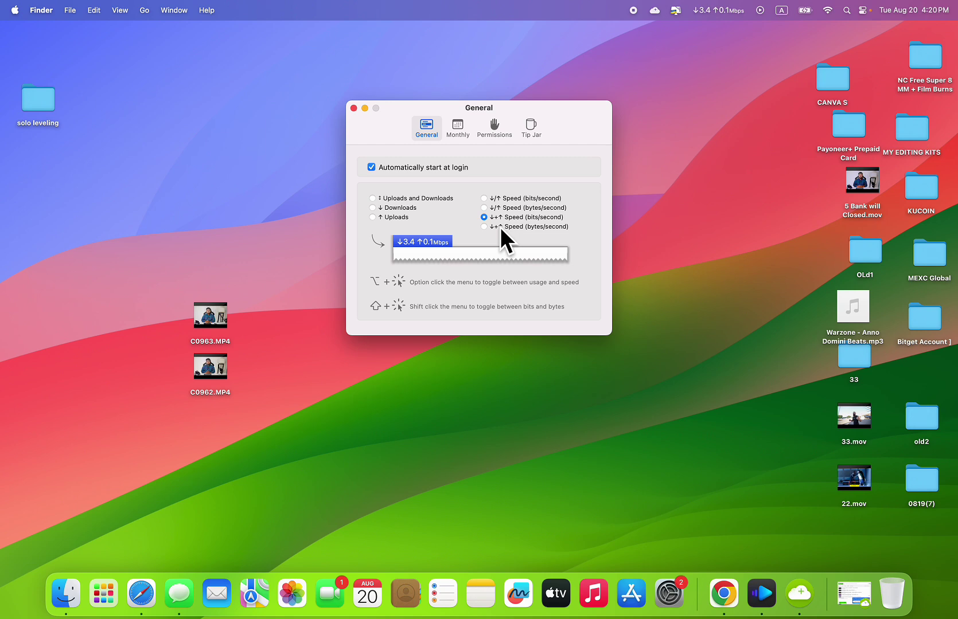
left_click(497, 227)
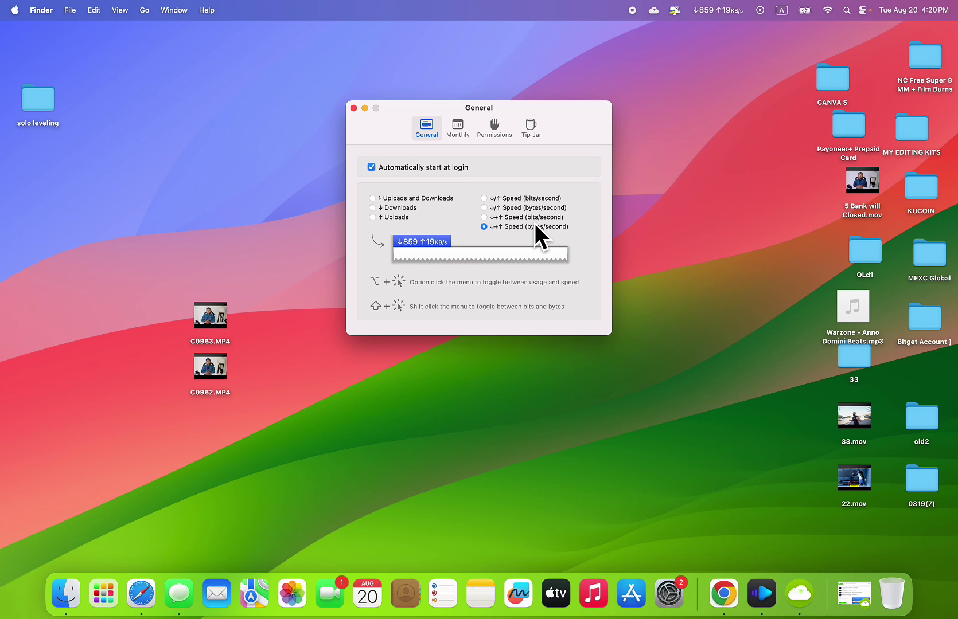
- Enable monthly usage tracking for the Wi-Fi network and view the available Count options
left_click(464, 125)
left_click(450, 167)
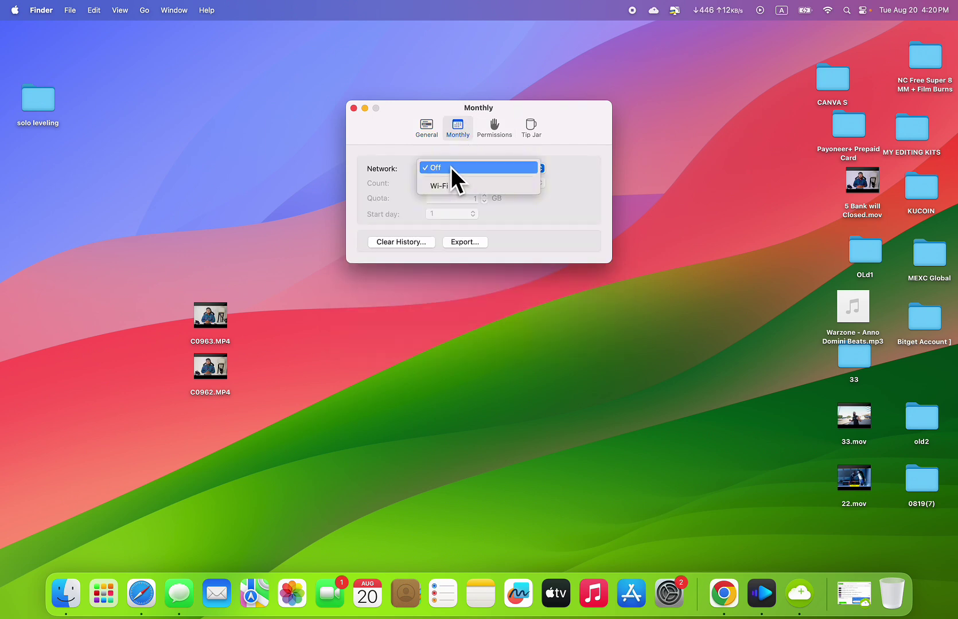
left_click(452, 181)
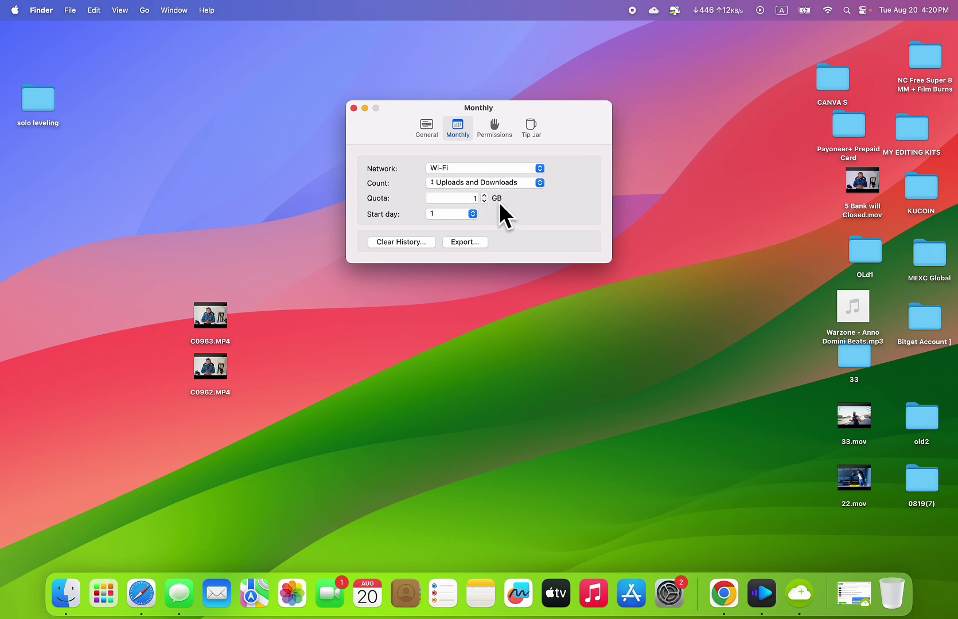
left_click(484, 181)
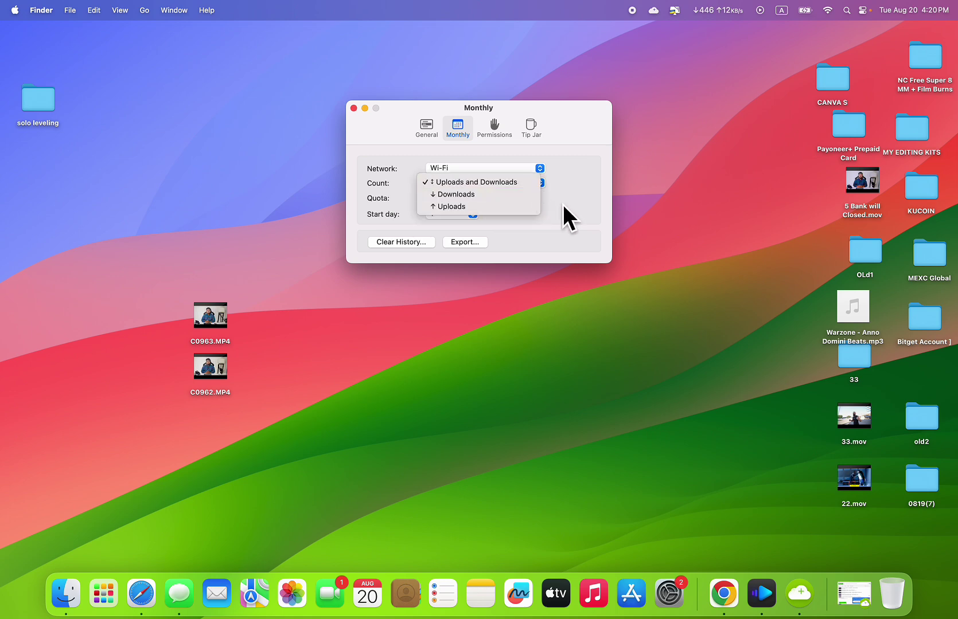
left_click(397, 242)
left_click(397, 242)
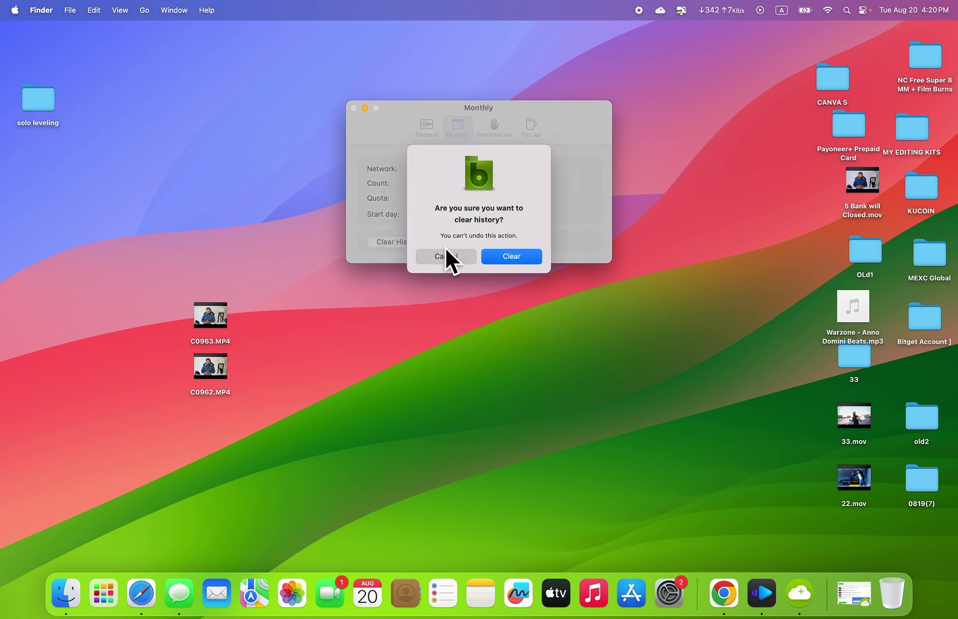
left_click(445, 257)
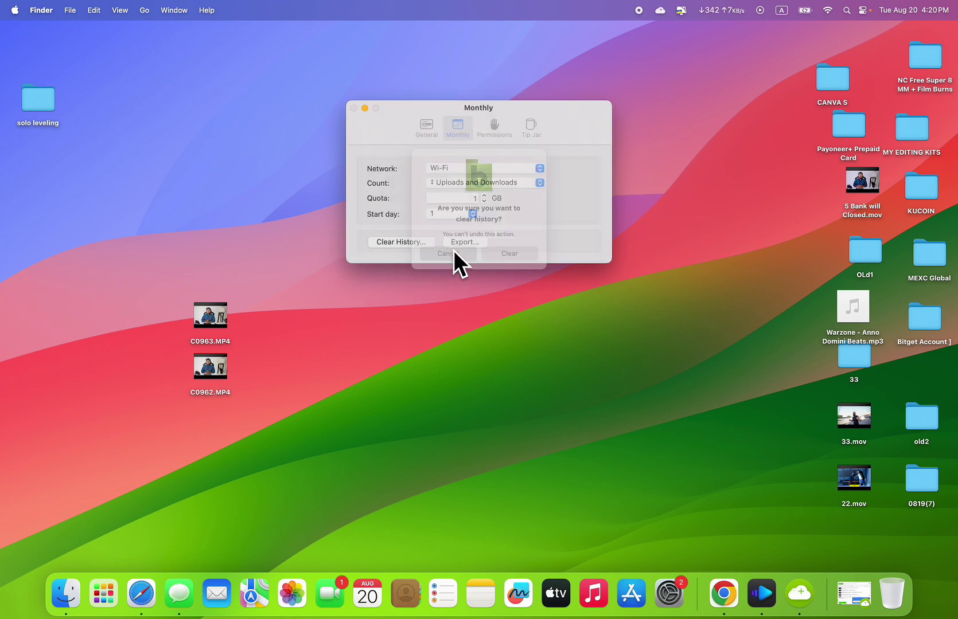
- Clear the monthly usage history, checking the Wi-Fi usage summary before and after
left_click(719, 10)
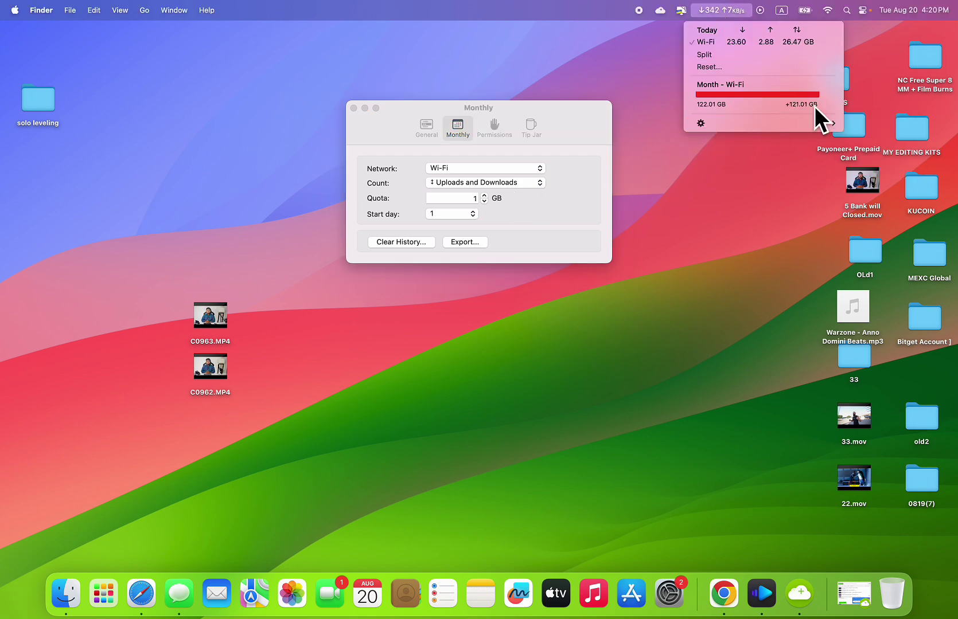
left_click(417, 238)
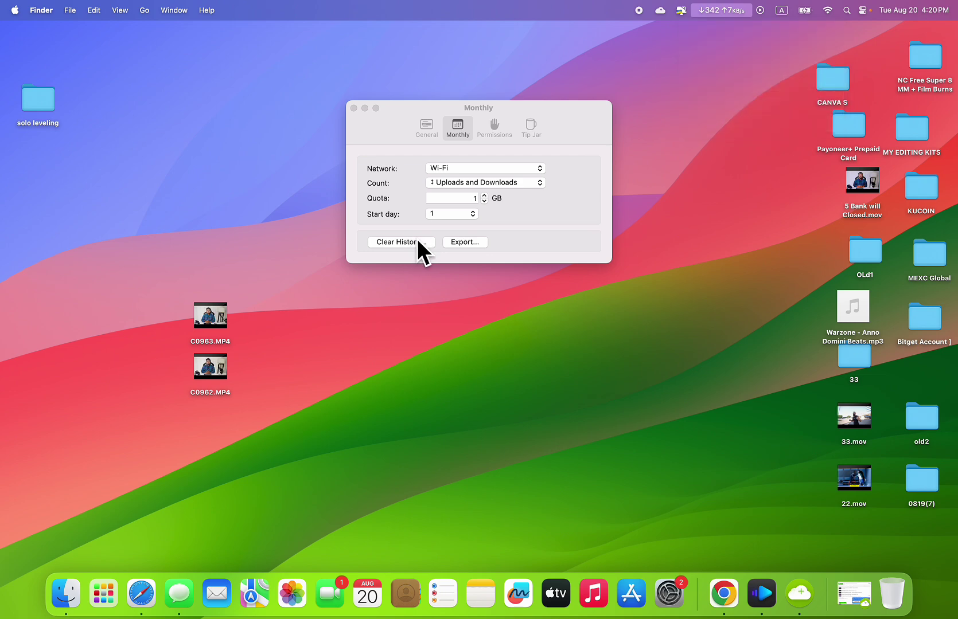
left_click(397, 242)
left_click(496, 258)
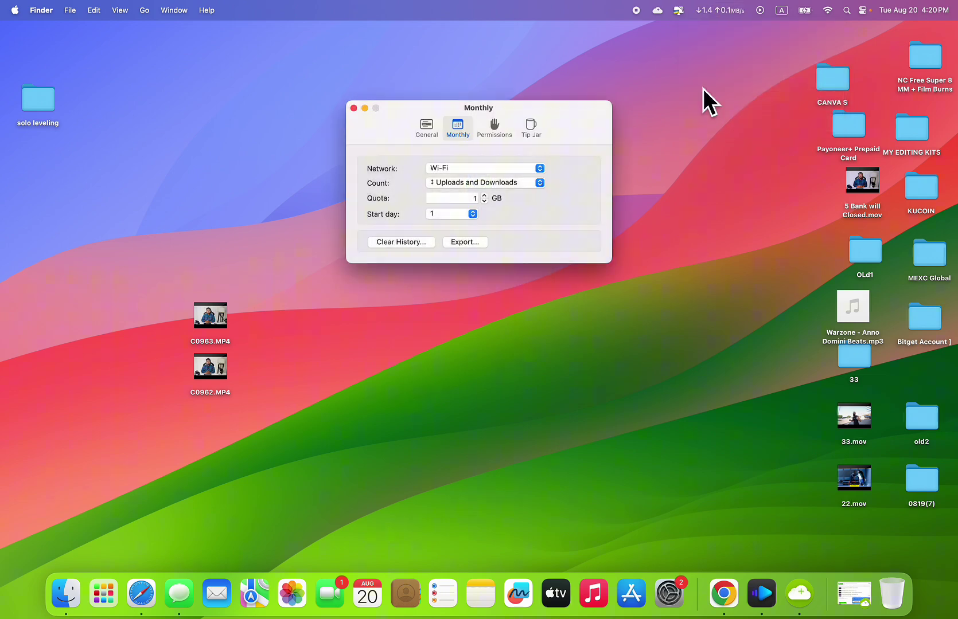
left_click(724, 10)
left_click(457, 214)
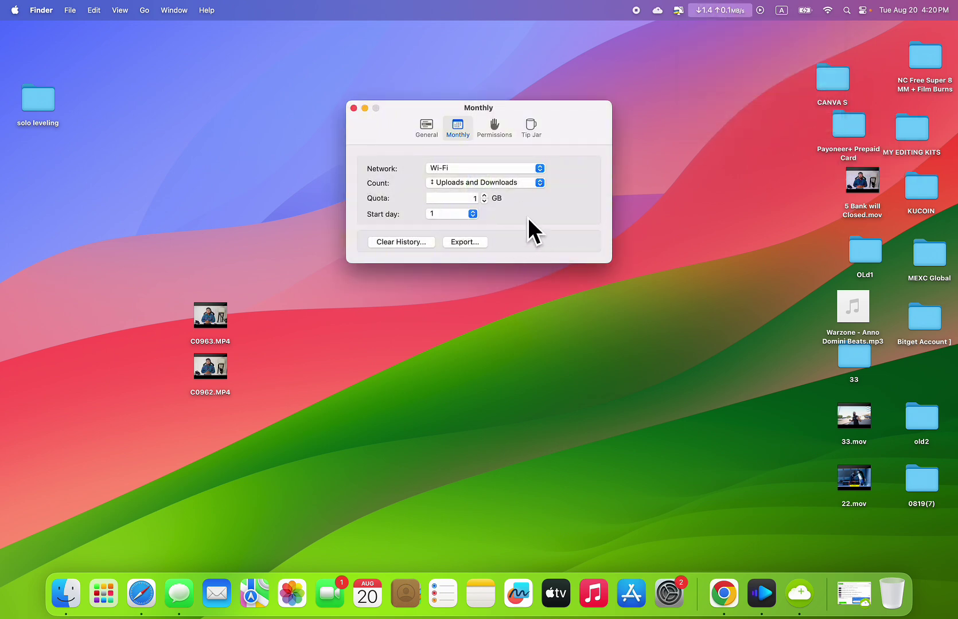
- Set the monthly usage Network option to Off, clear the monthly history and check today's Wi-Fi usage
left_click(466, 167)
left_click(495, 126)
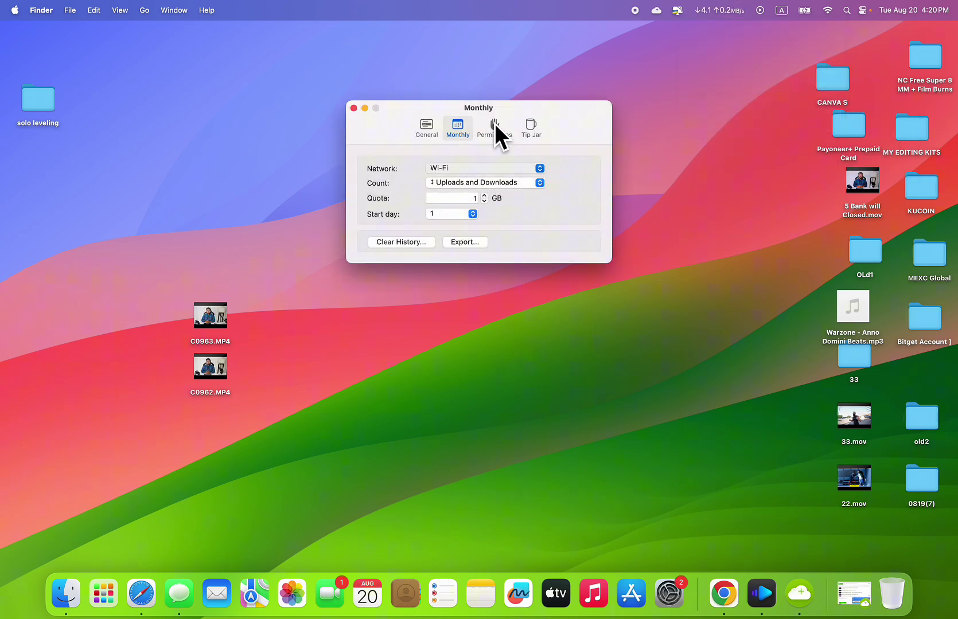
left_click(466, 165)
left_click(454, 151)
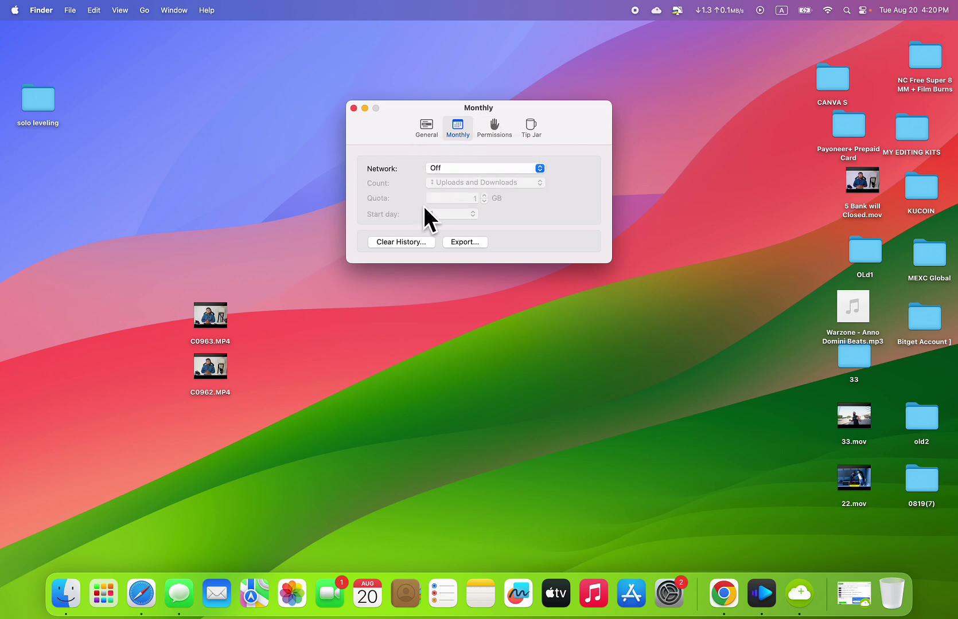
left_click(418, 240)
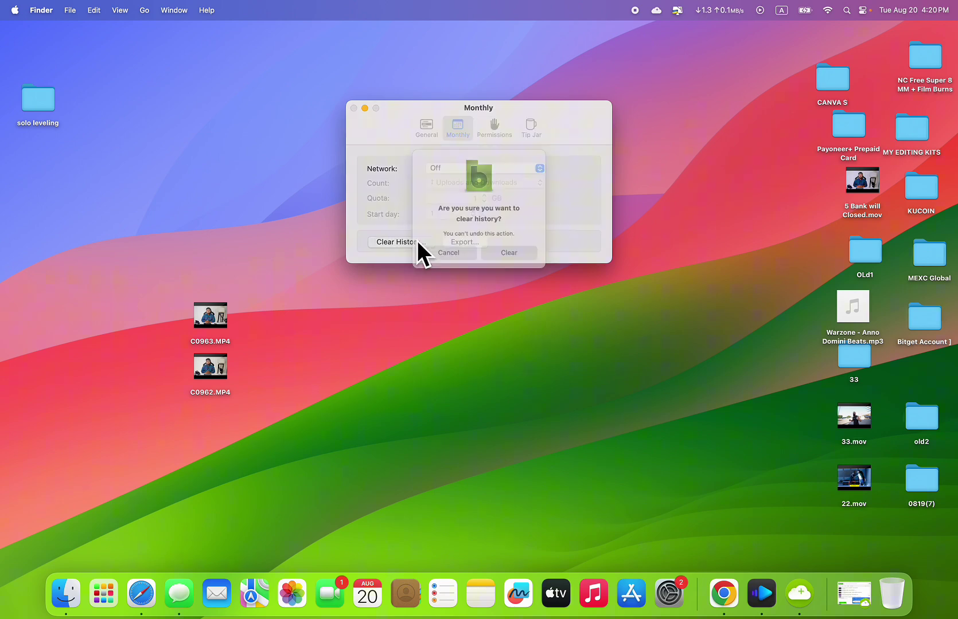
left_click(496, 255)
left_click(720, 11)
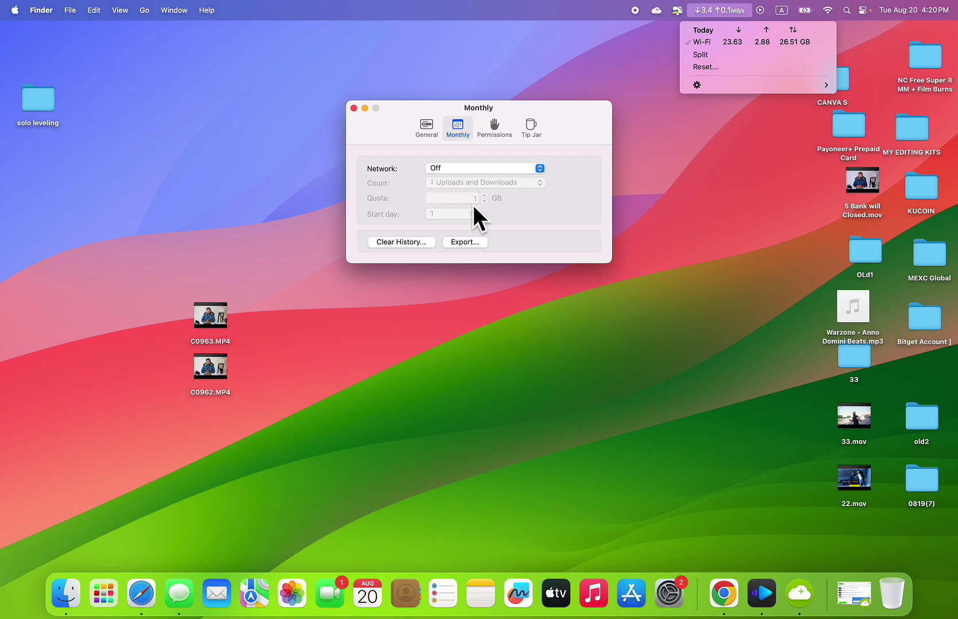
left_click(497, 126)
- Split today's Wi-Fi usage record into separate time periods twice
left_click(715, 14)
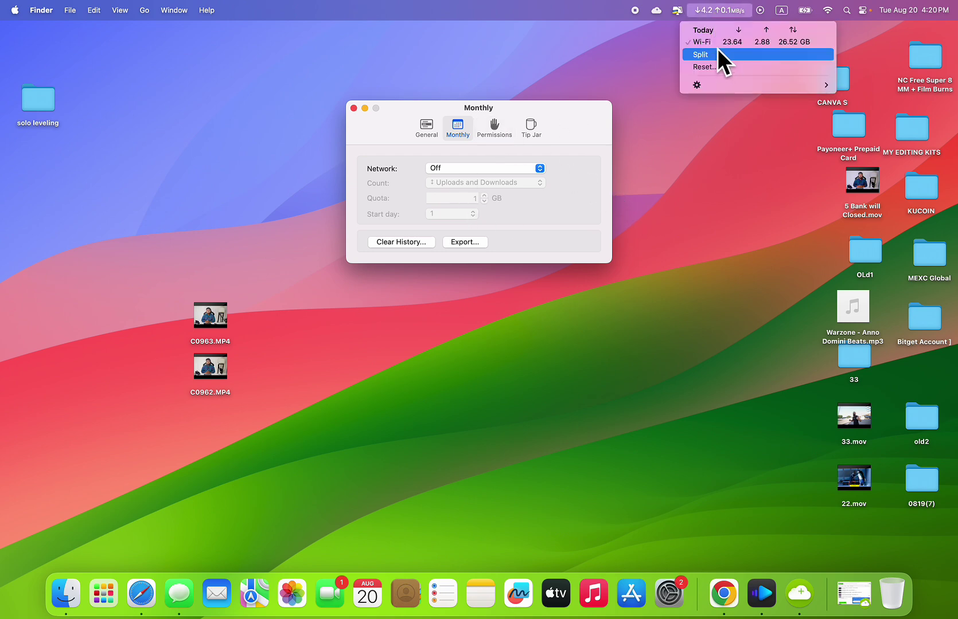
left_click(718, 51)
left_click(718, 13)
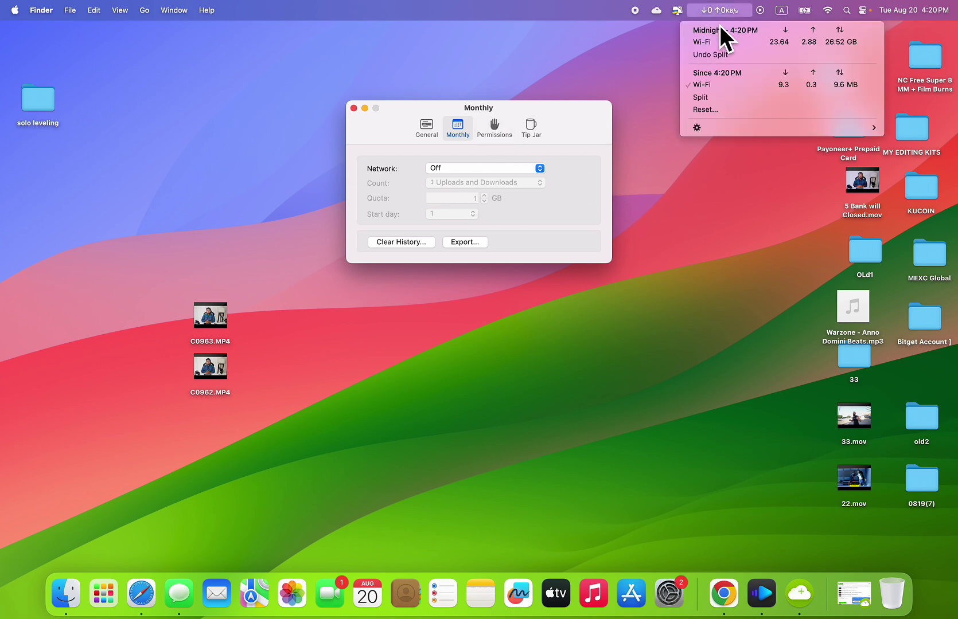
left_click(716, 95)
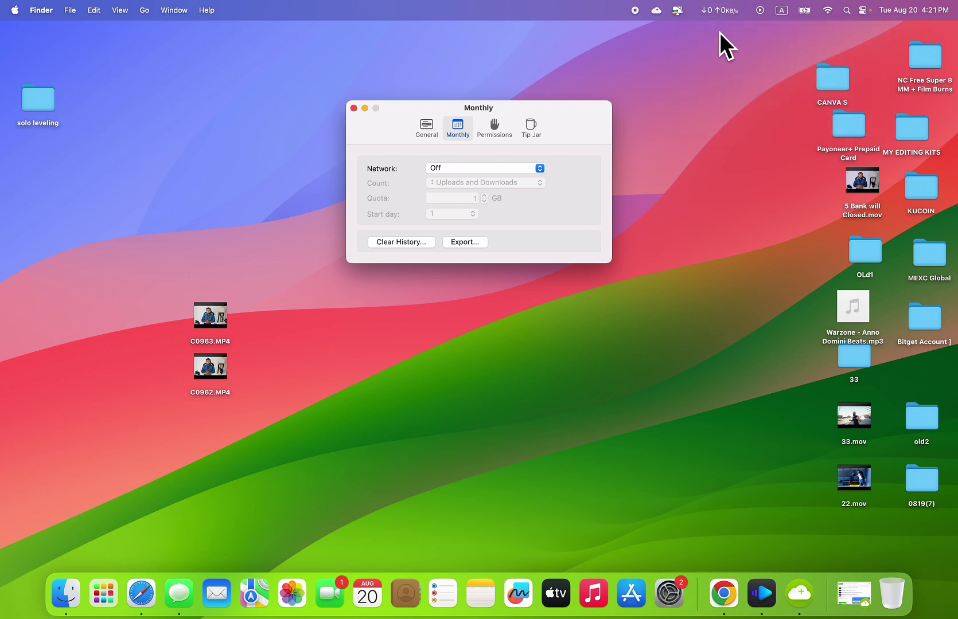
- Reset all of today's usage data, including the split periods
left_click(718, 13)
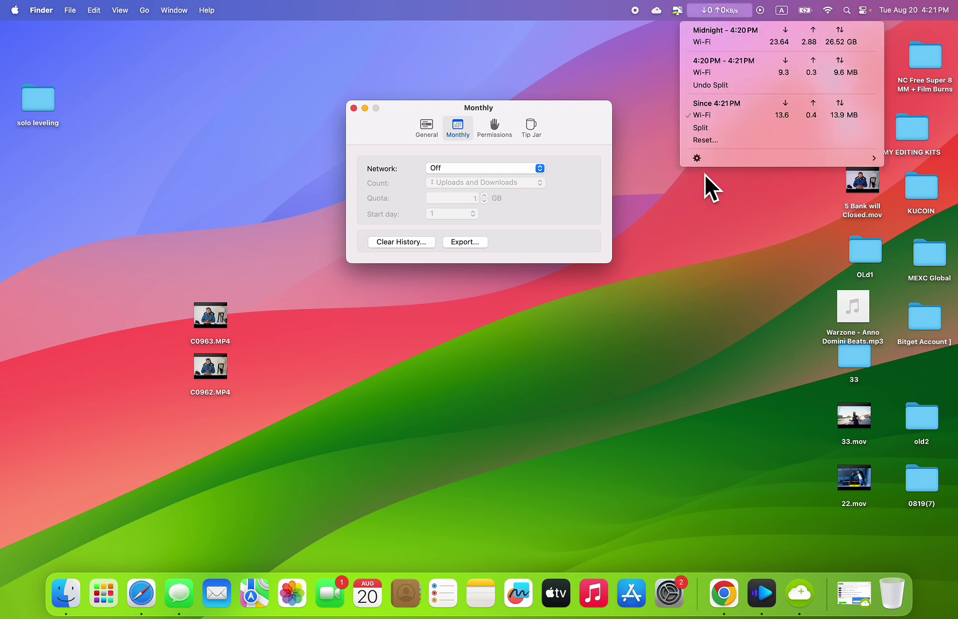
left_click(705, 142)
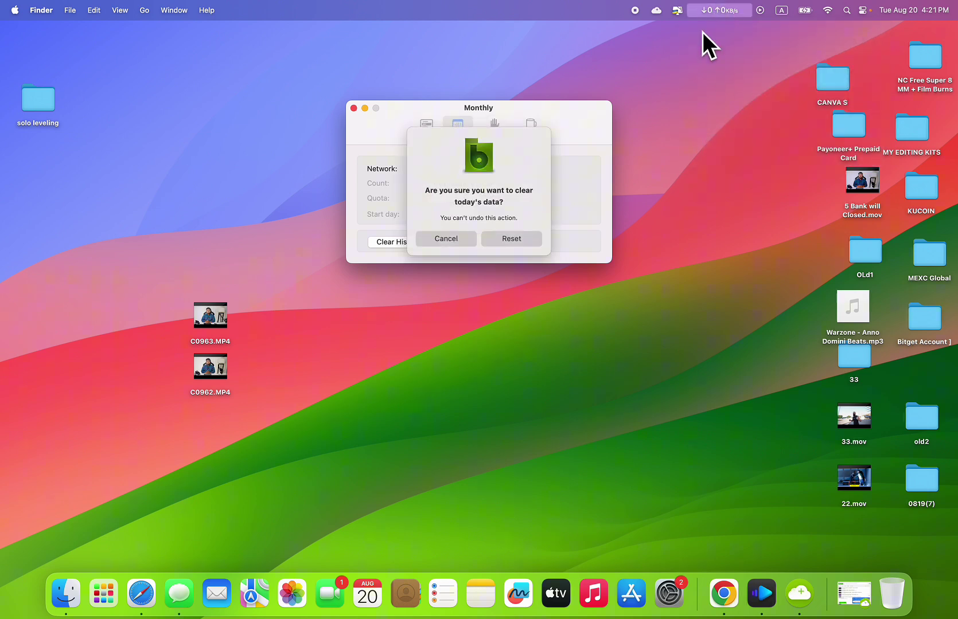
left_click(513, 238)
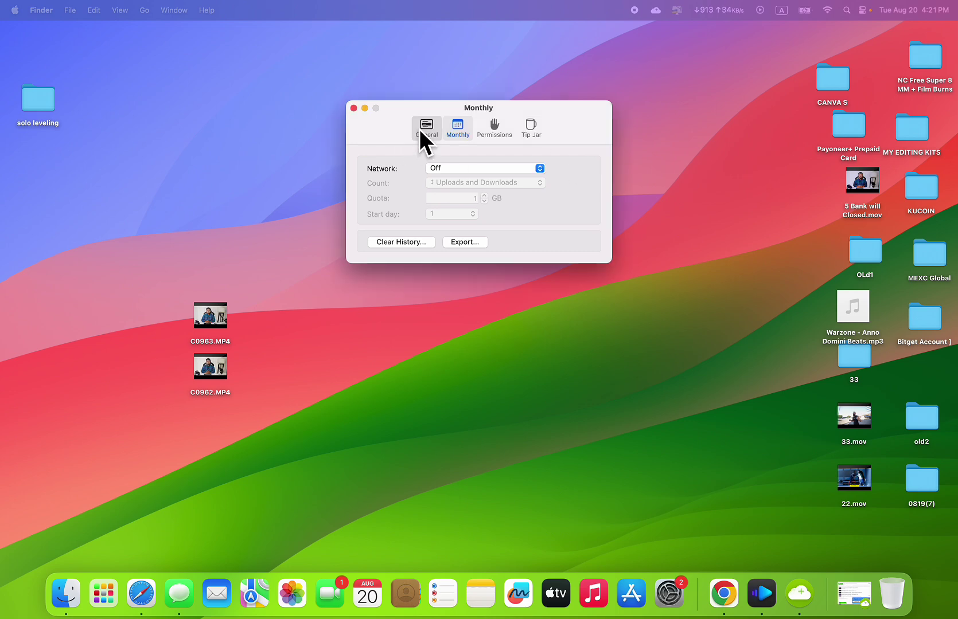
- Close the settings window and check today's Wi-Fi usage summary
left_click(425, 129)
left_click(353, 109)
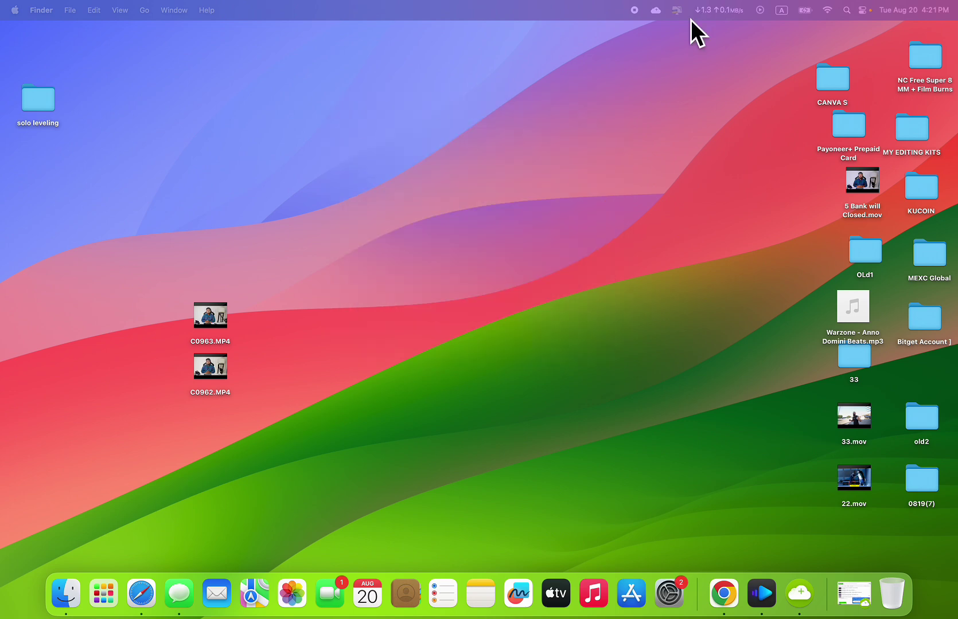
left_click(723, 9)
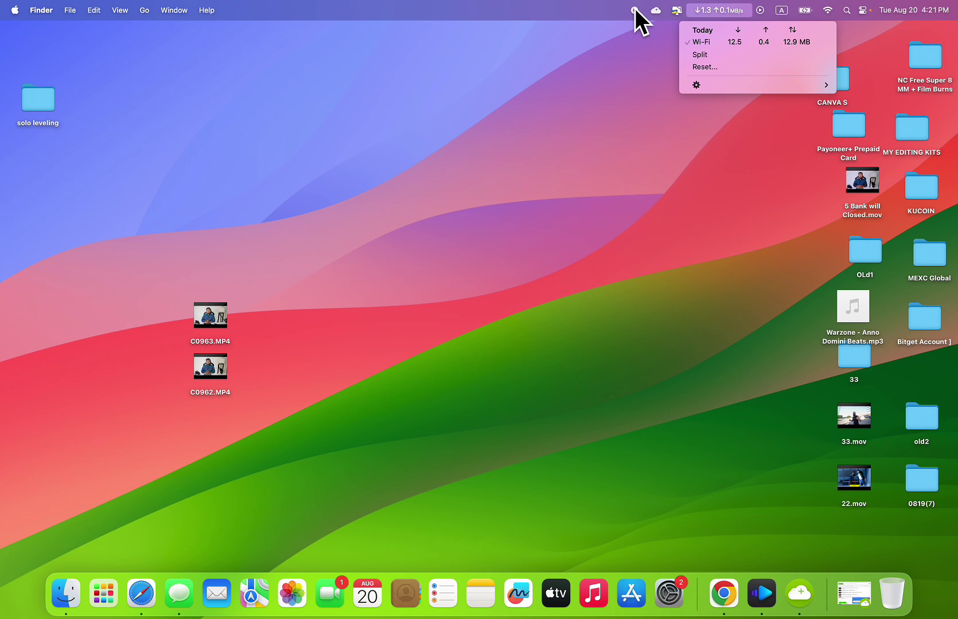
left_click(612, 143)
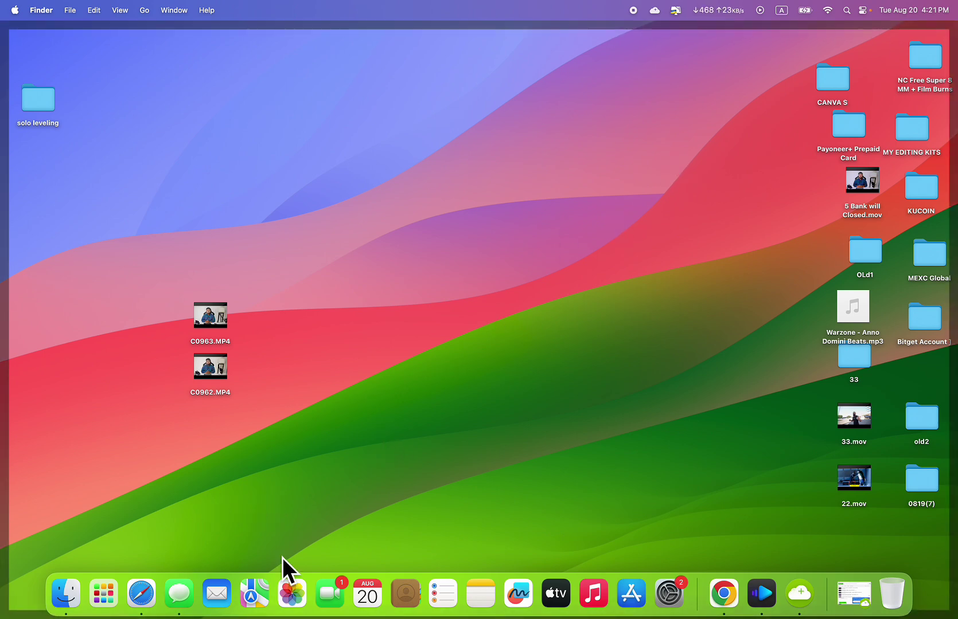
- Switch to the App Store, search for the suggested term "speedtest" and show the results full screen
left_click(639, 597)
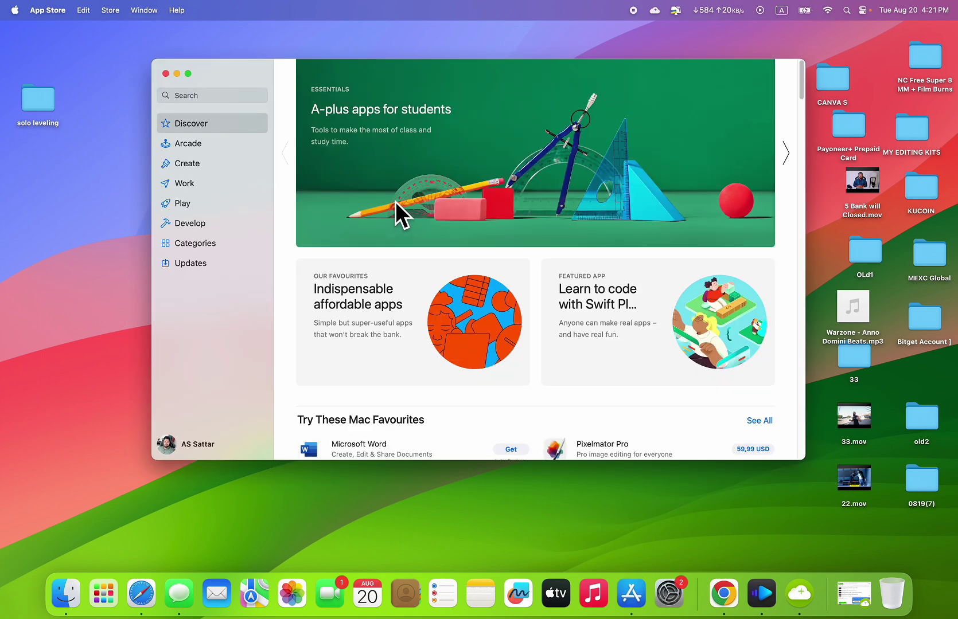
left_click(235, 99)
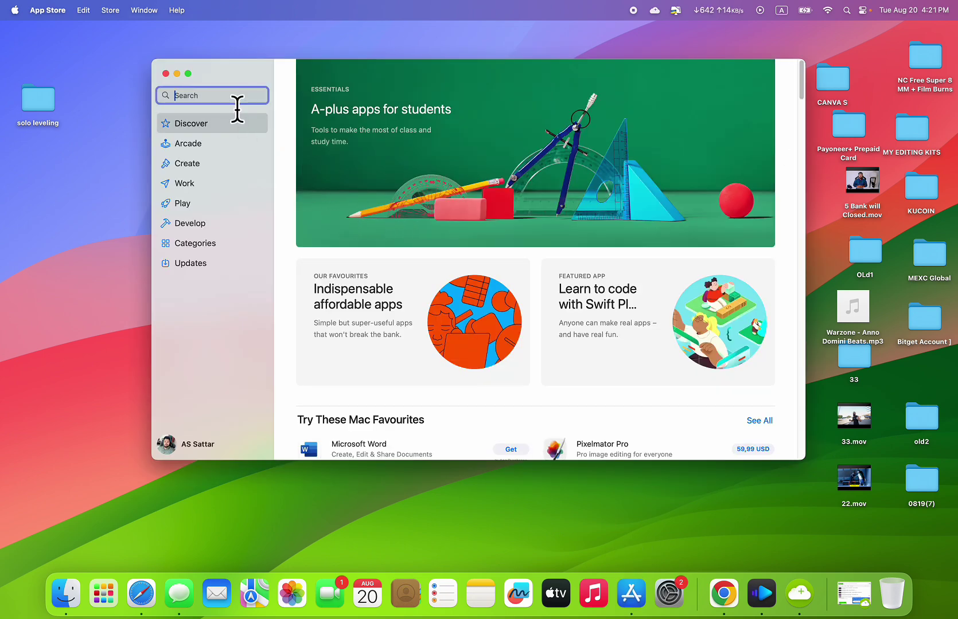
type("speed")
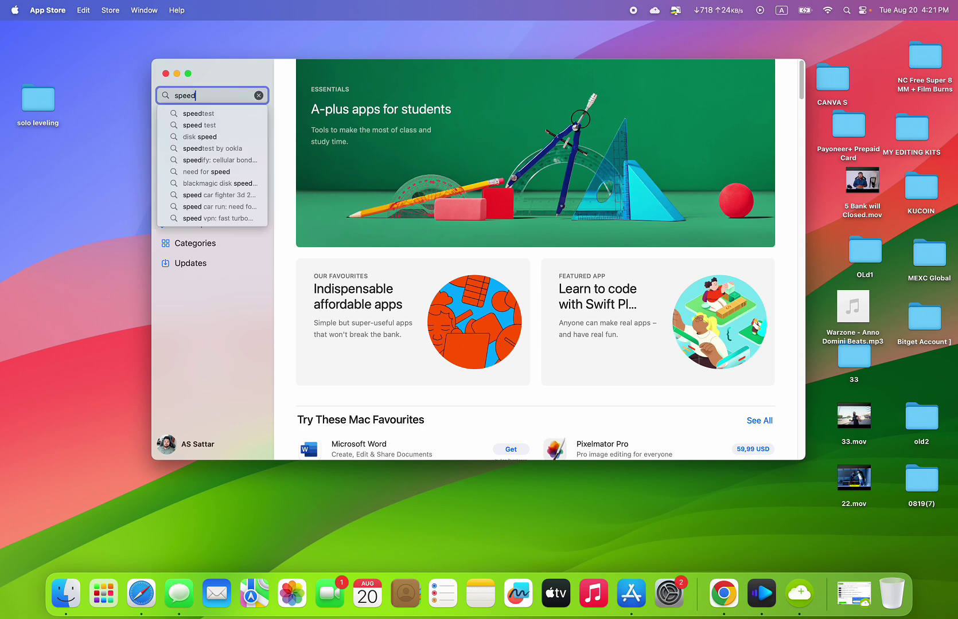
key("BackSpace")
key("Down")
key("Return")
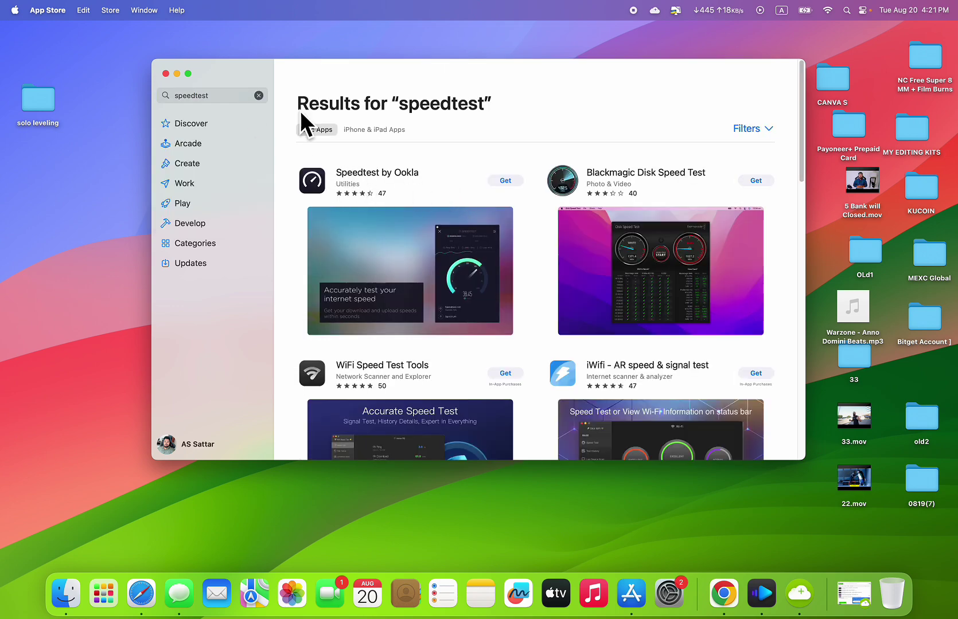
left_click(187, 72)
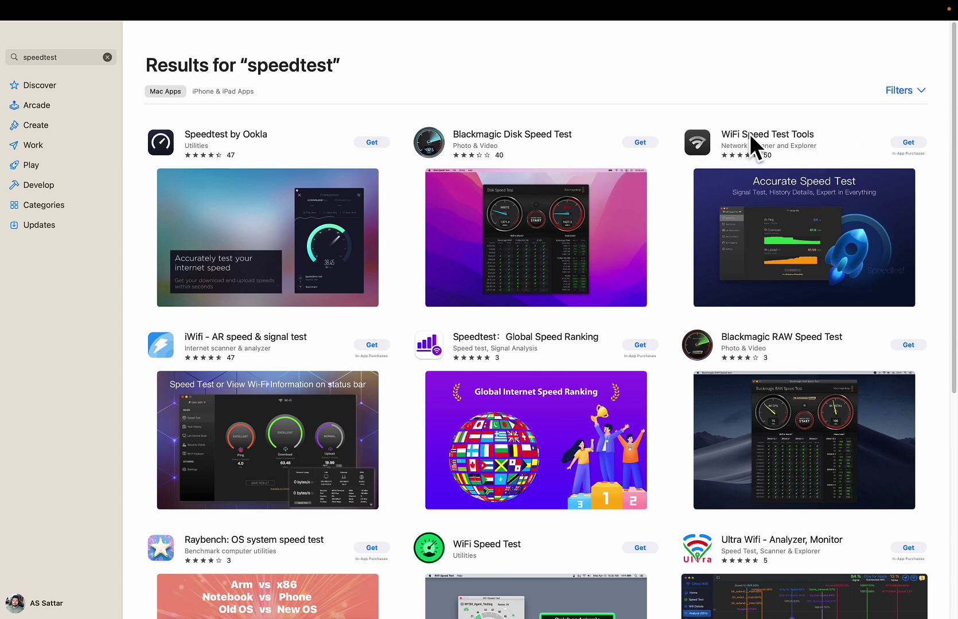
- Look through the preview images of WiFi Speed Test Tools and return to the search results
left_click(680, 164)
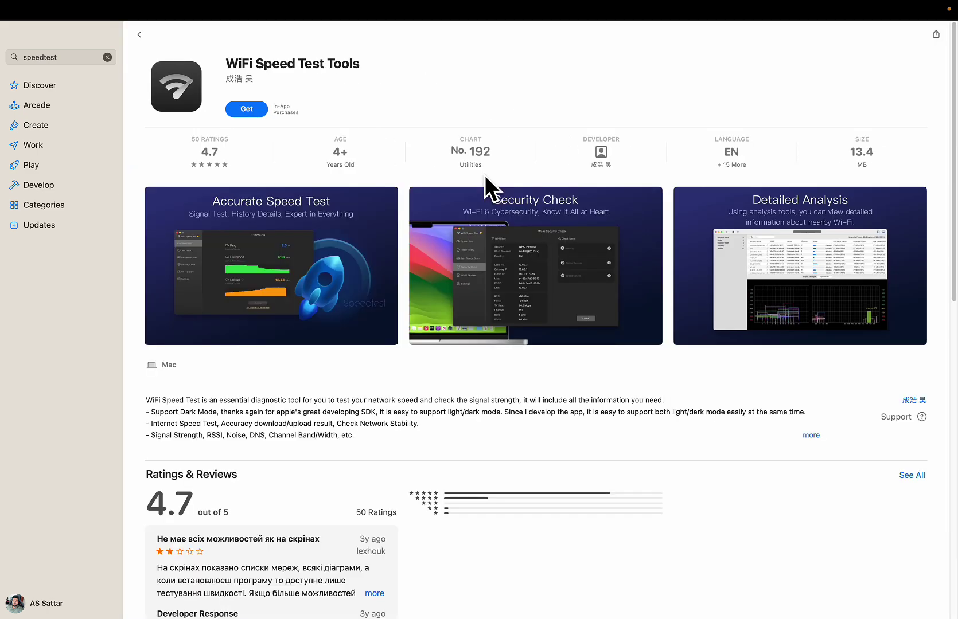
left_click(193, 232)
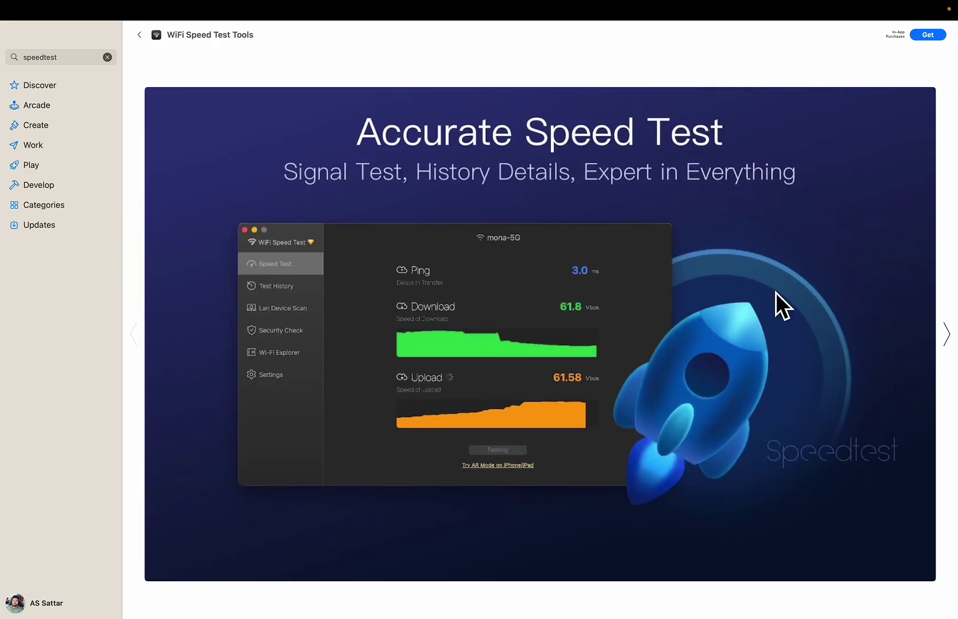
left_click(947, 331)
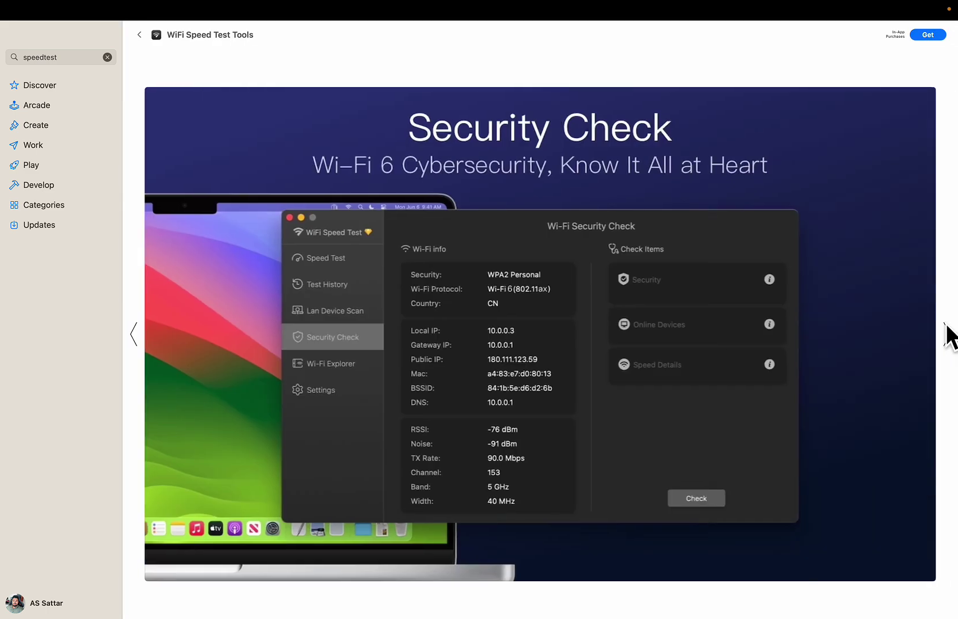
left_click(947, 332)
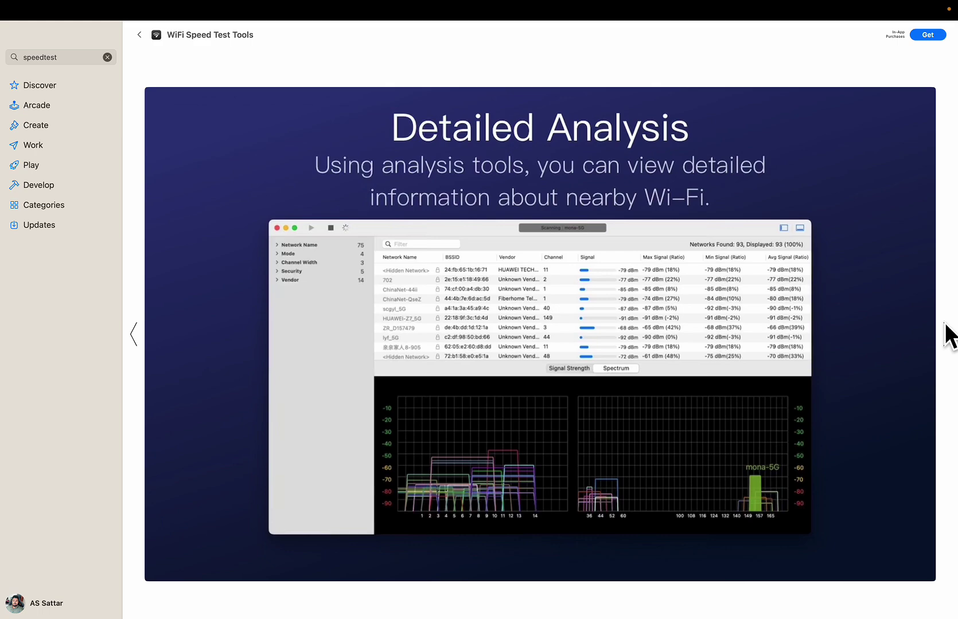
left_click(947, 335)
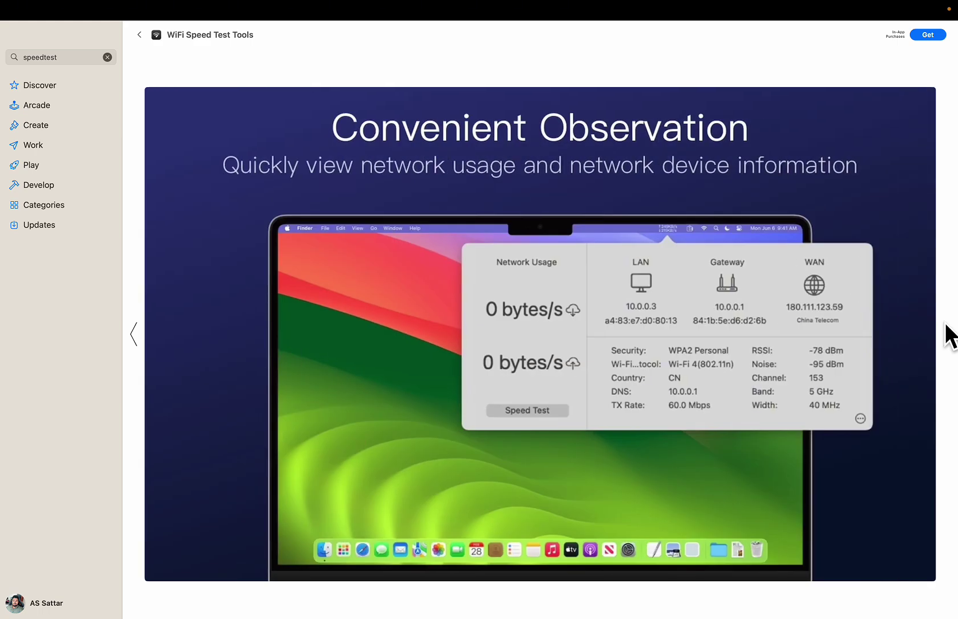
left_click(138, 34)
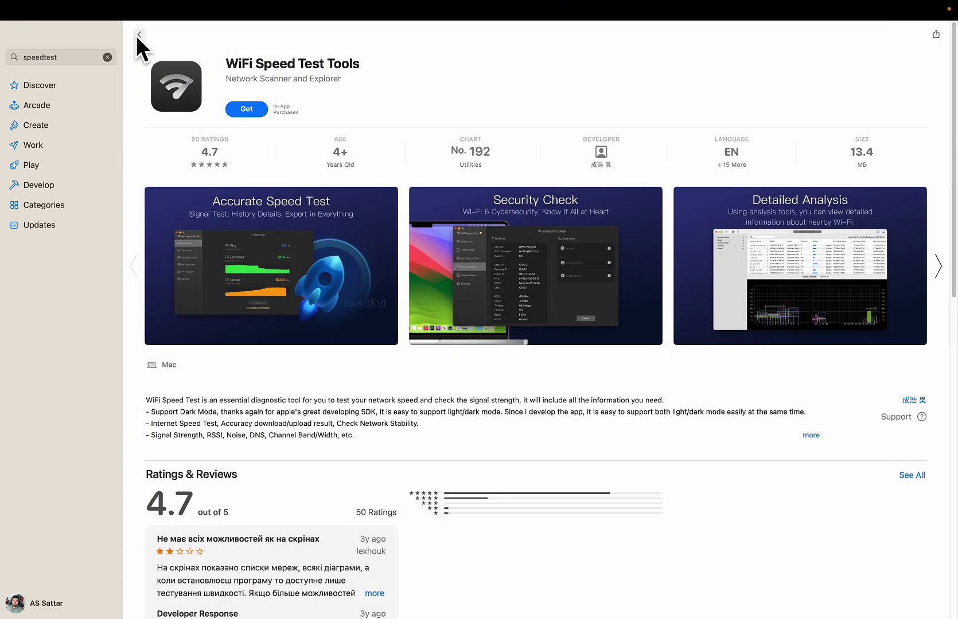
left_click(139, 34)
- Browse the remaining "speedtest" results for other internet speed and network monitoring apps
scroll(411, 291, "down", 5)
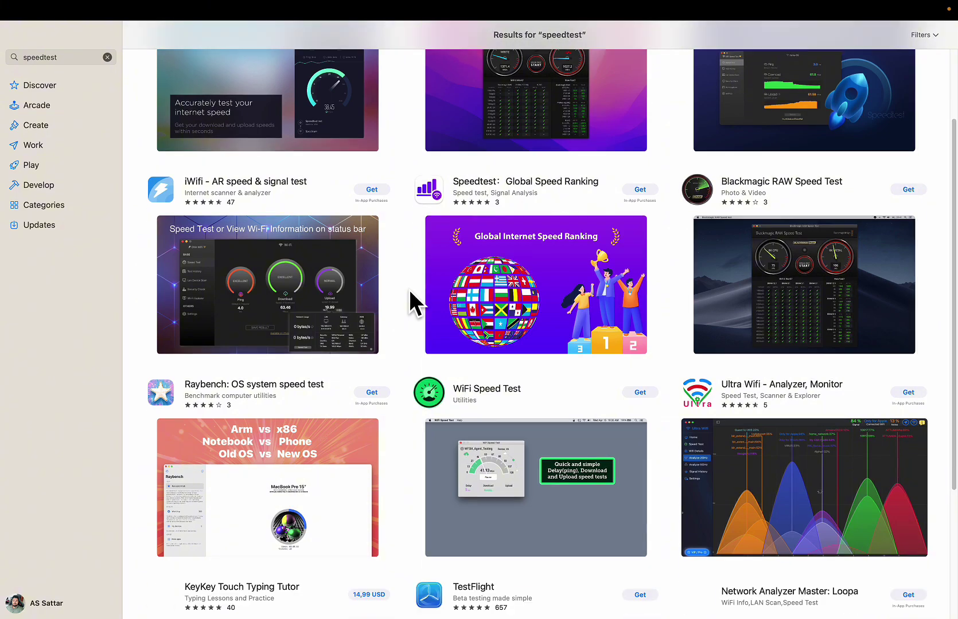
scroll(406, 284, "down", 2)
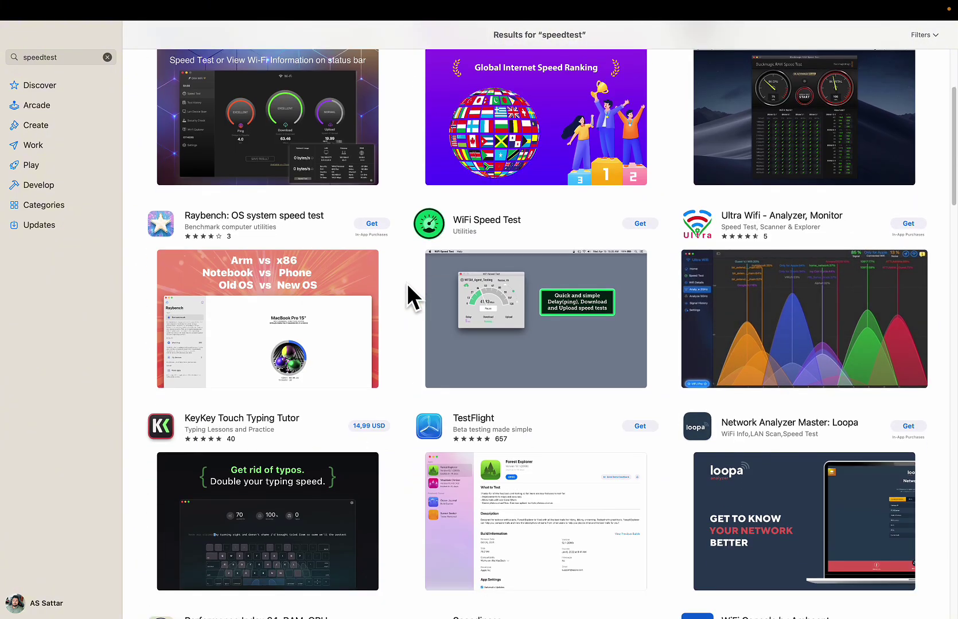
scroll(407, 285, "down", 10)
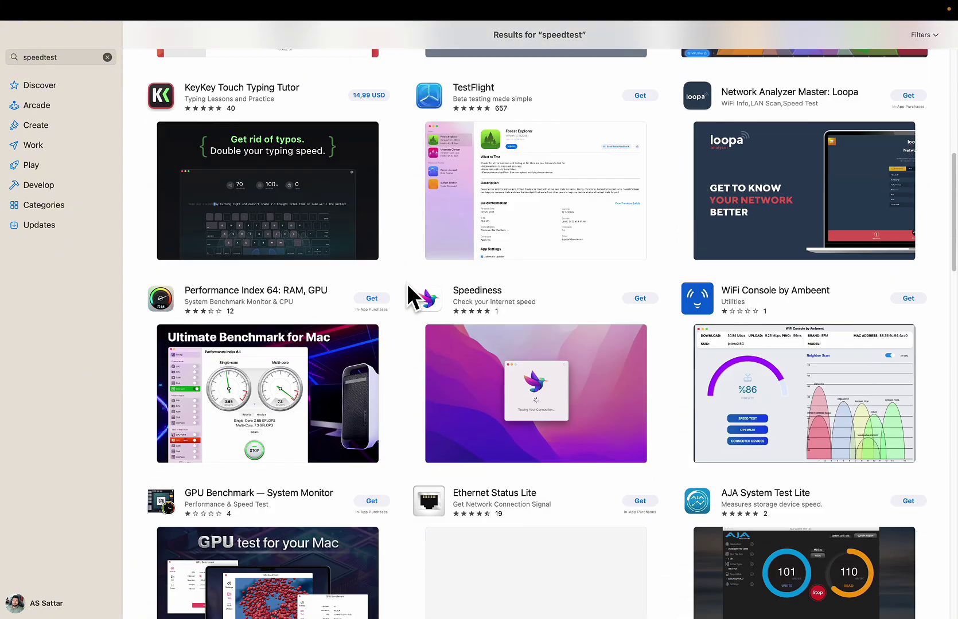
scroll(407, 283, "down", 10)
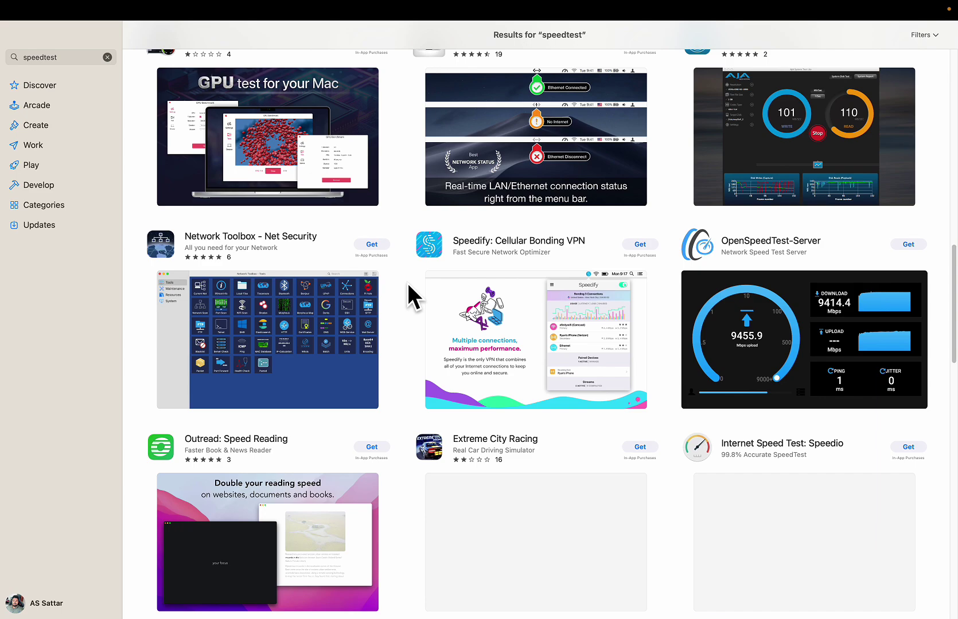
scroll(408, 282, "down", 12)
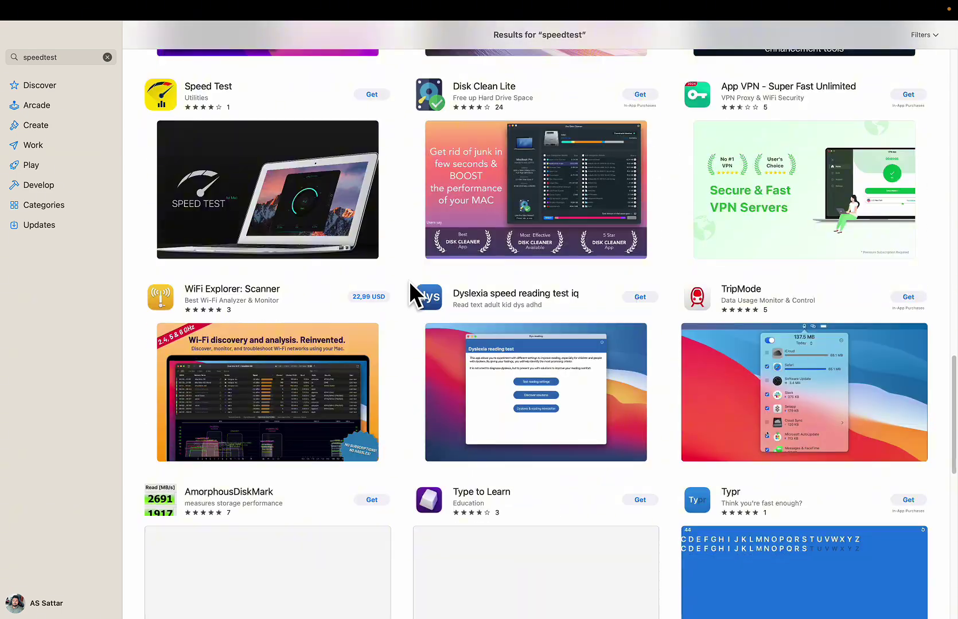
scroll(408, 281, "down", 11)
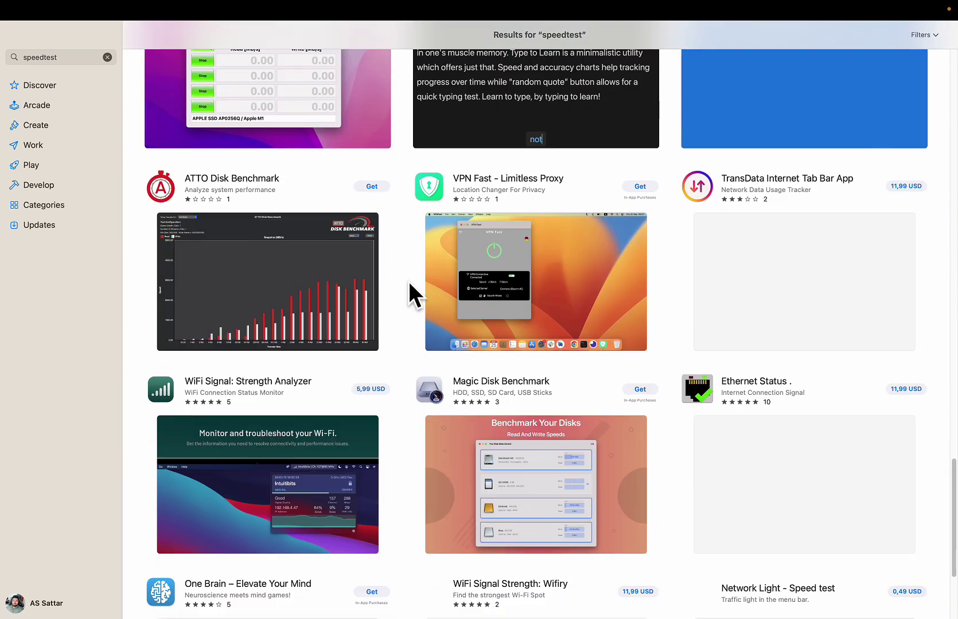
scroll(409, 281, "down", 9)
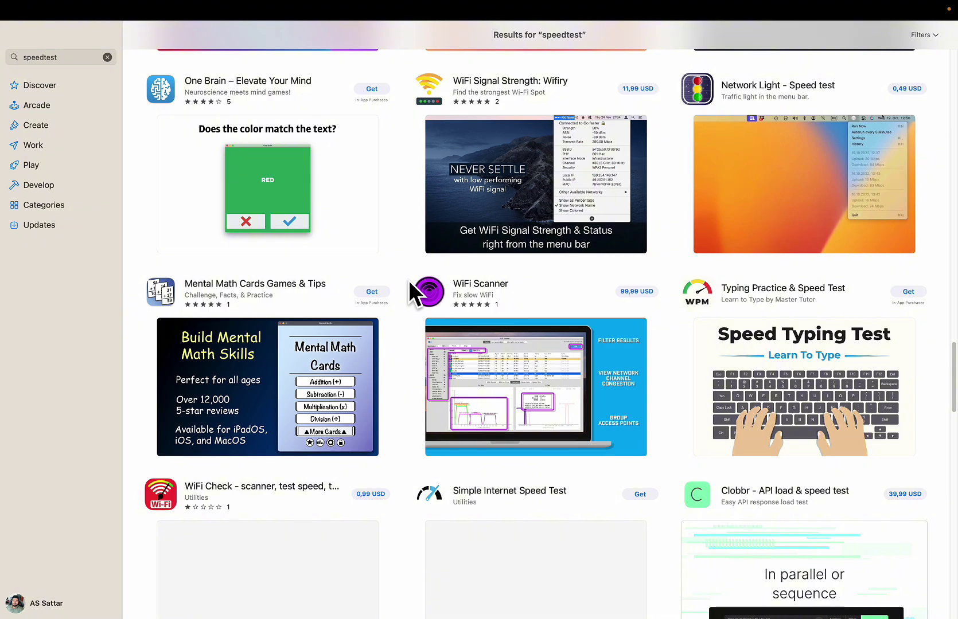
scroll(408, 280, "down", 7)
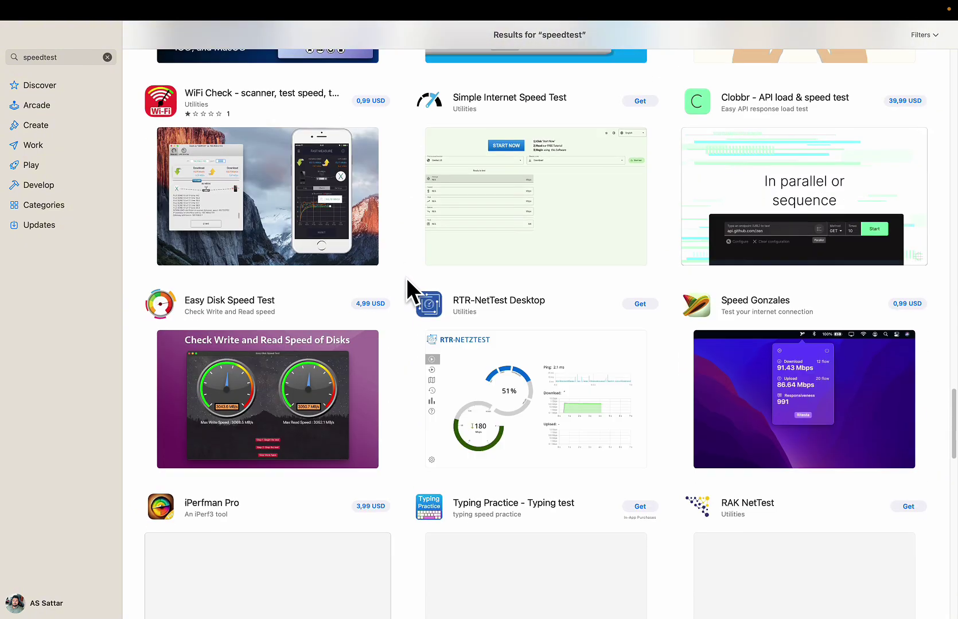
scroll(405, 277, "down", 9)
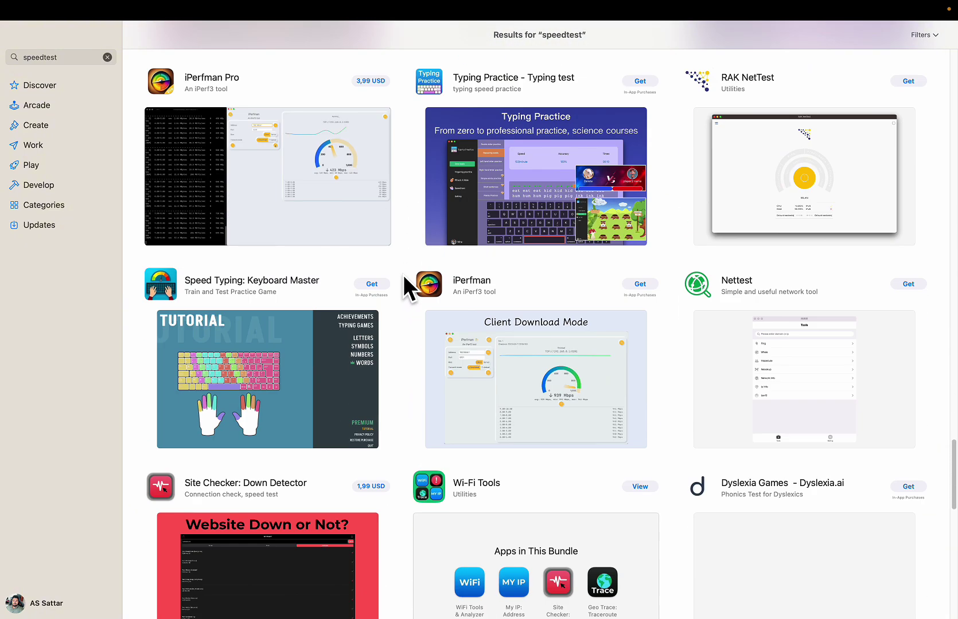
scroll(401, 273, "down", 6)
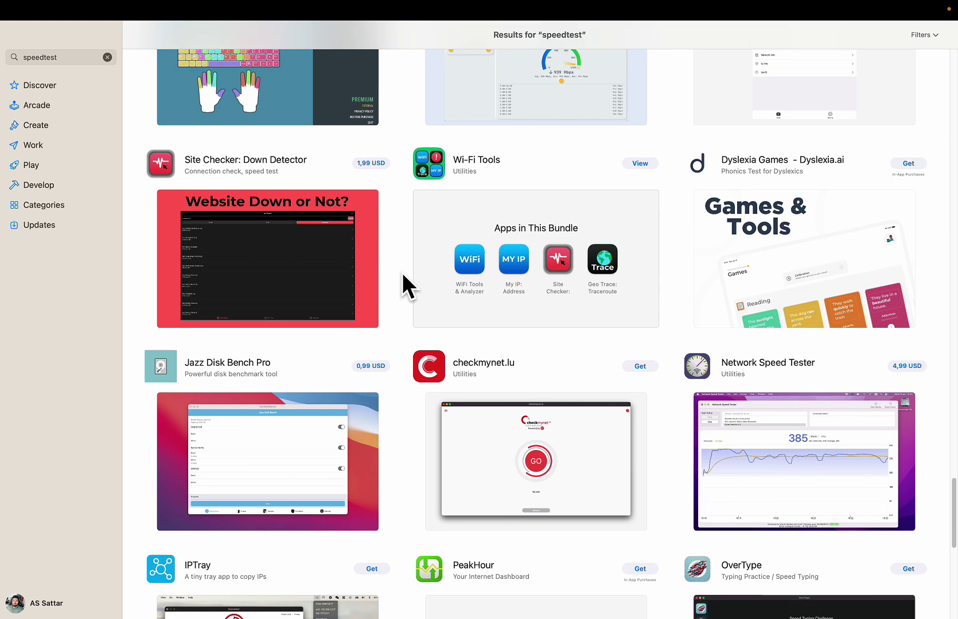
scroll(402, 273, "down", 7)
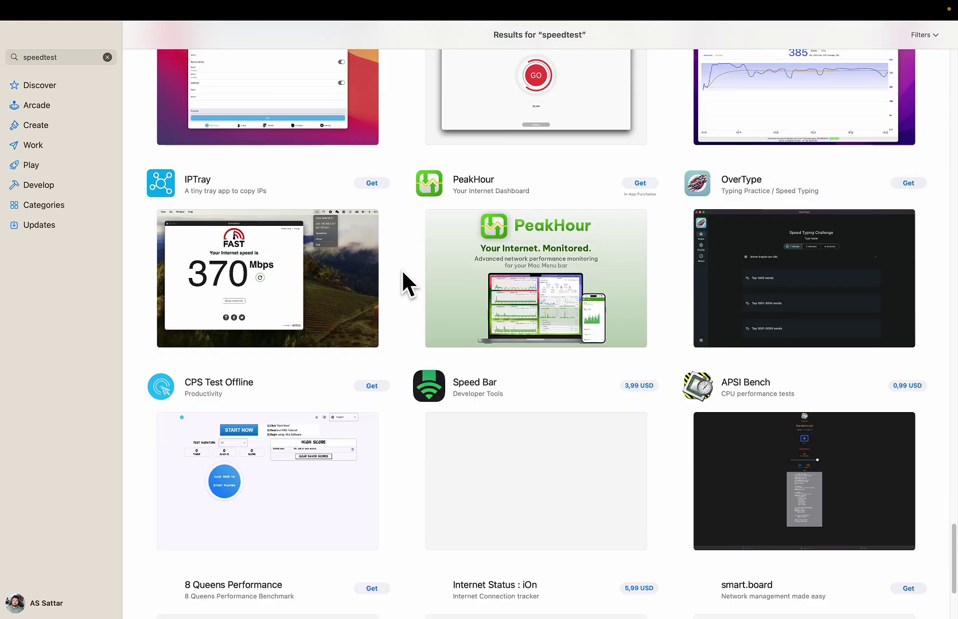
- Finish browsing the "speedtest" results and search the App Store for "brandwith" instead
scroll(403, 273, "down", 11)
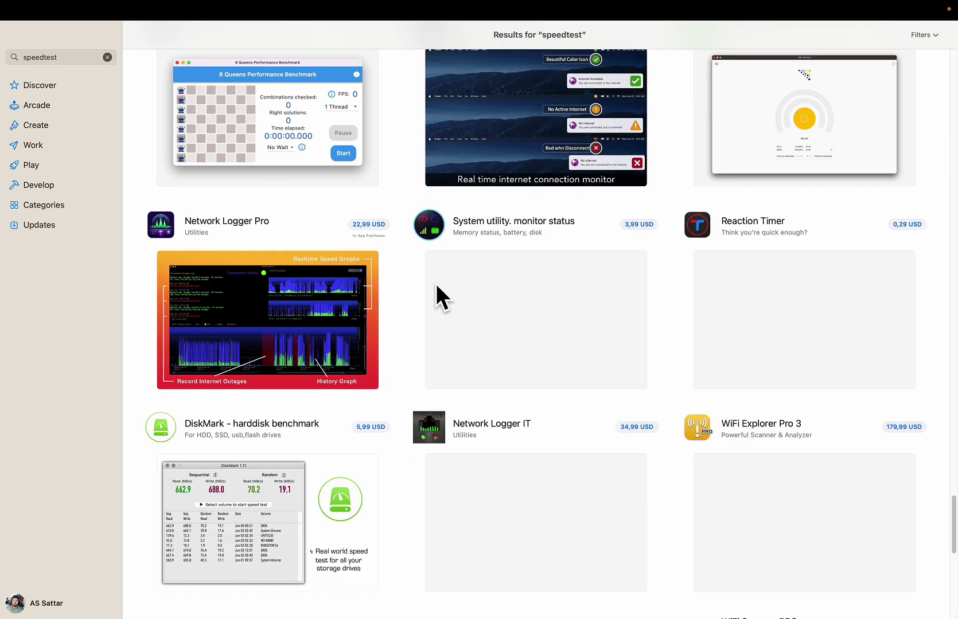
scroll(435, 282, "down", 7)
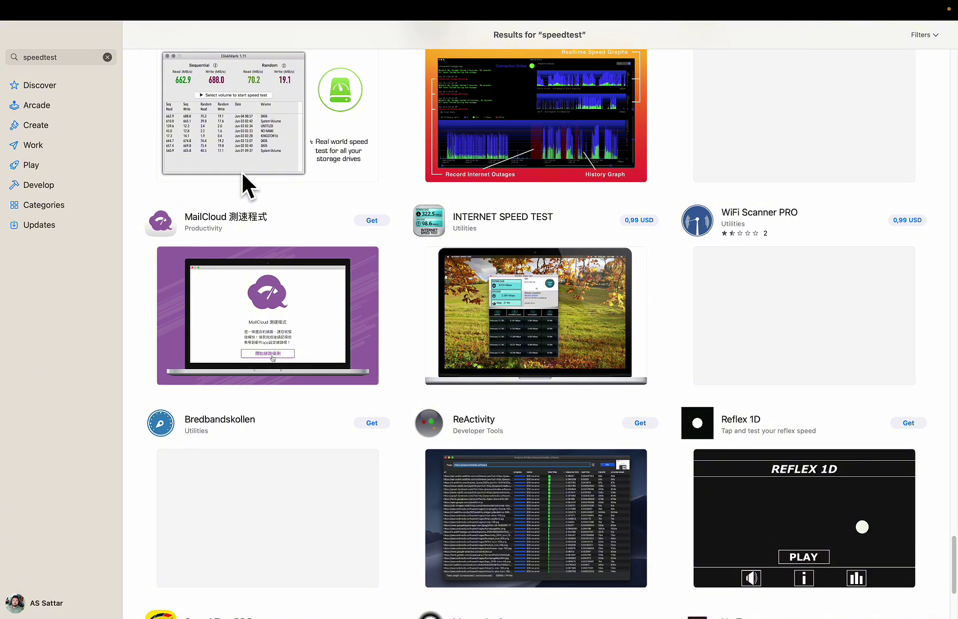
scroll(244, 177, "up", 2)
left_click(107, 57)
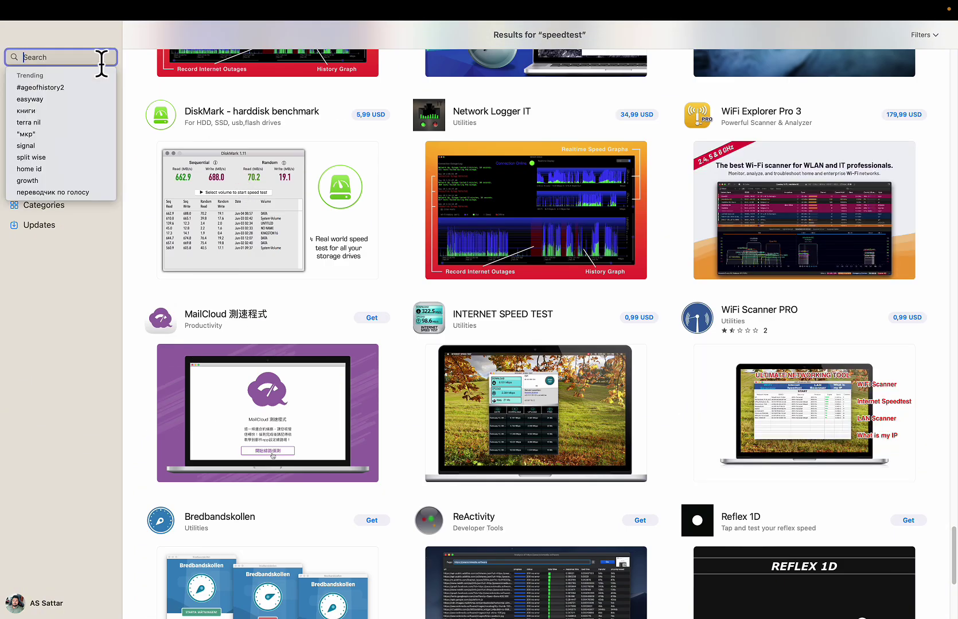
type("brand")
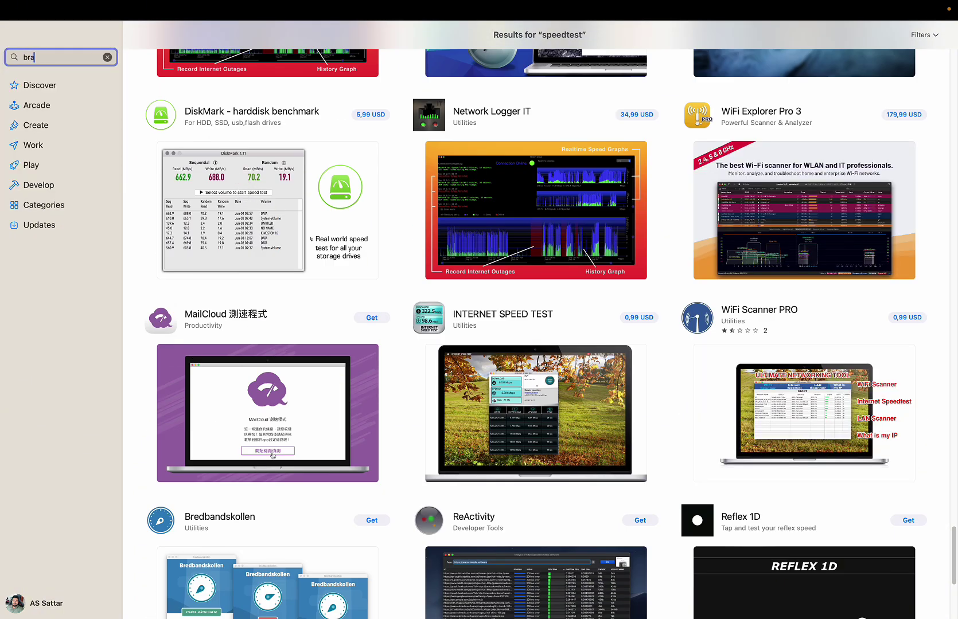
type("with")
key("Return")
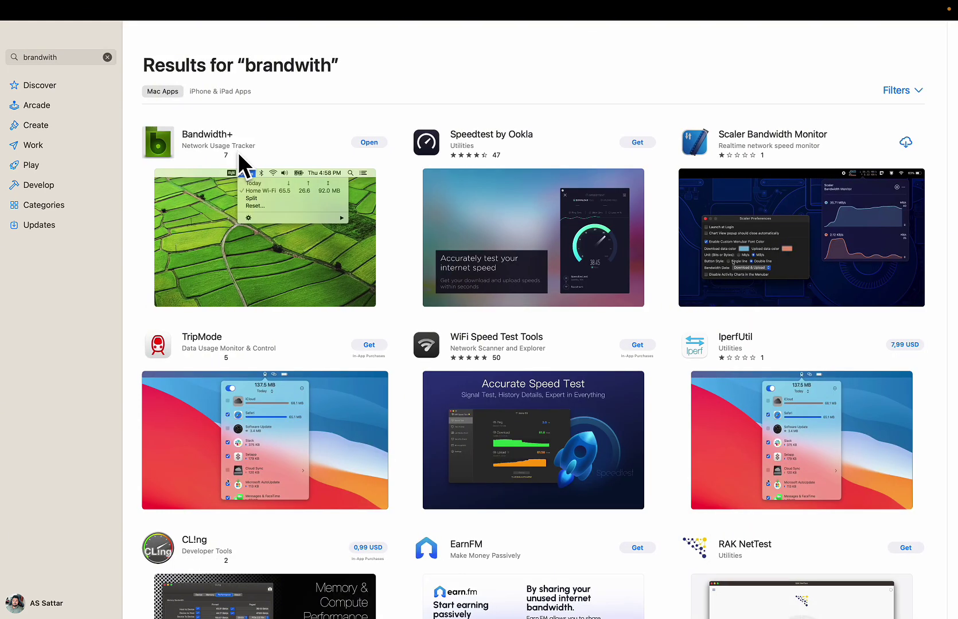
- Open the Bandwidth+ page, enlarge its preview image and capture a screenshot of just that image area
left_click(246, 172)
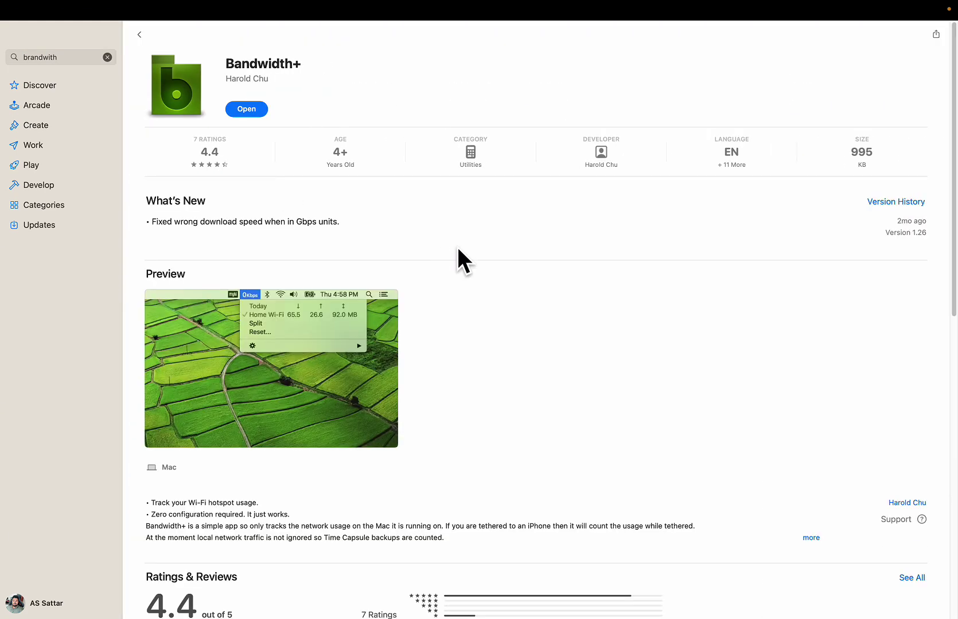
left_click(345, 344)
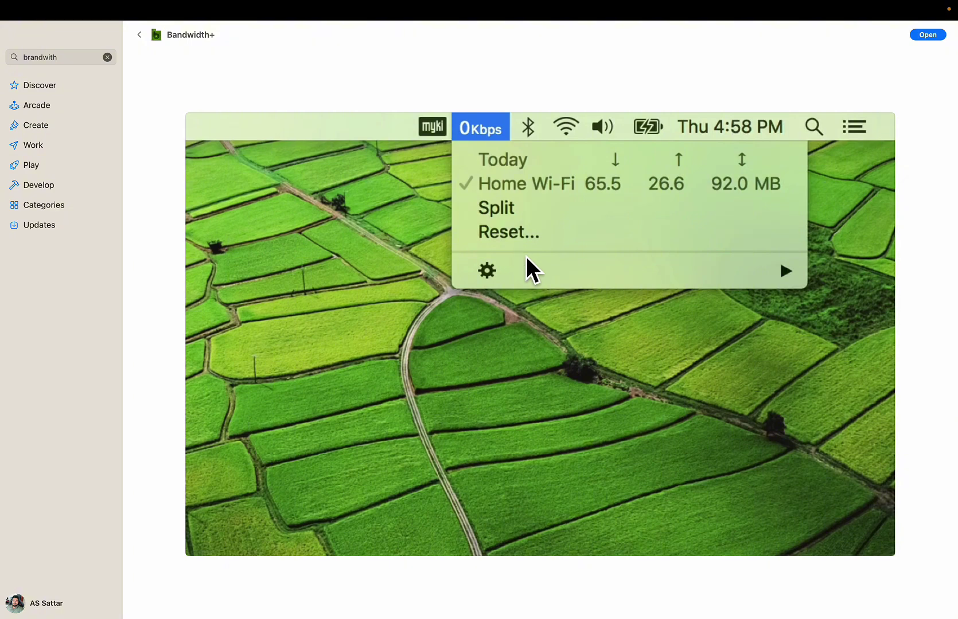
key("super+shift+5")
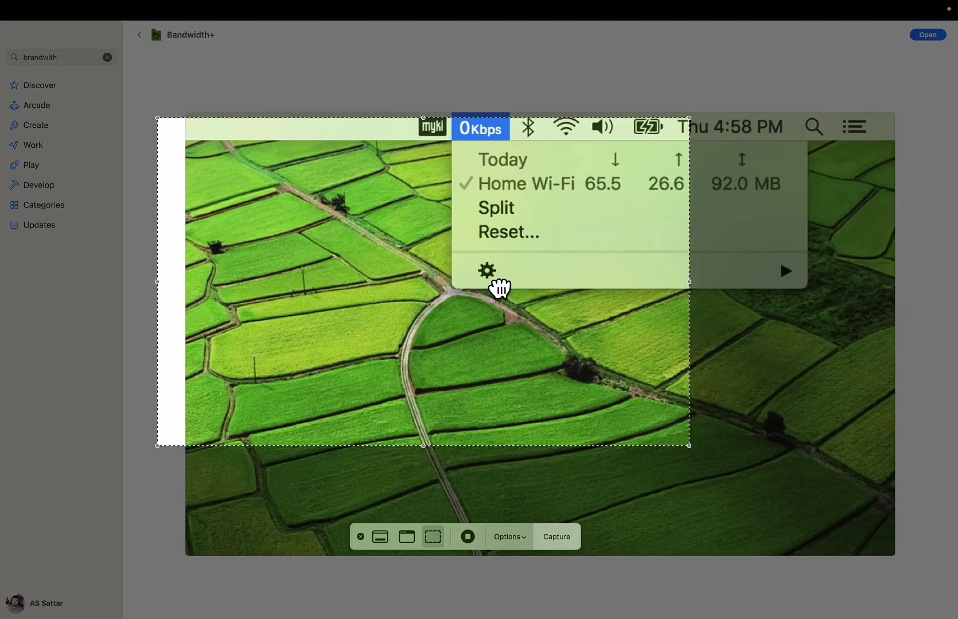
left_click_drag(496, 284, 528, 278)
left_click_drag(718, 441, 906, 555)
left_click(561, 539)
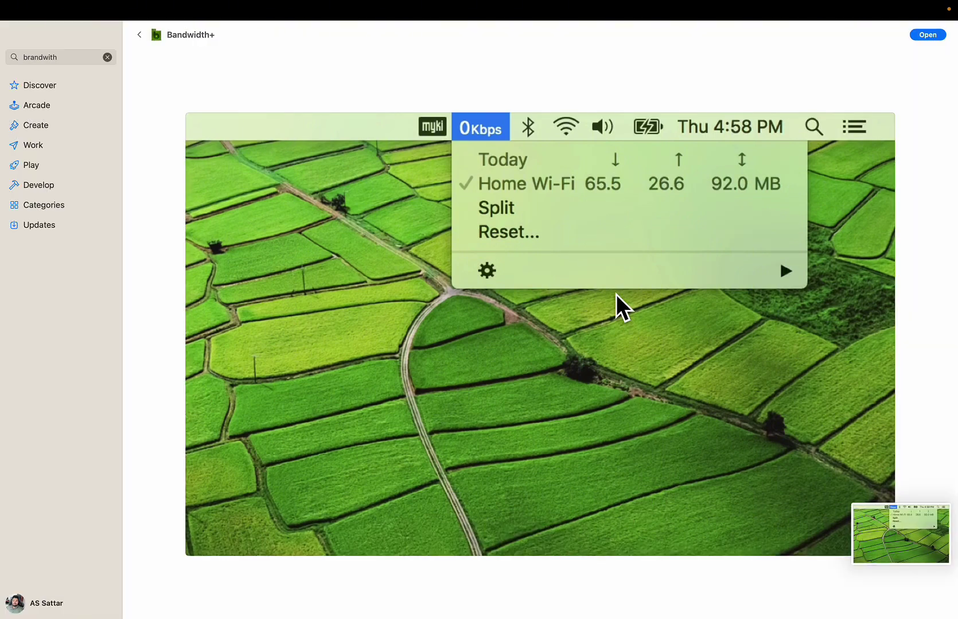
- Leave the Bandwidth+ preview for the Discover page and close the App Store window
left_click(59, 91)
left_click(58, 107)
left_click(55, 89)
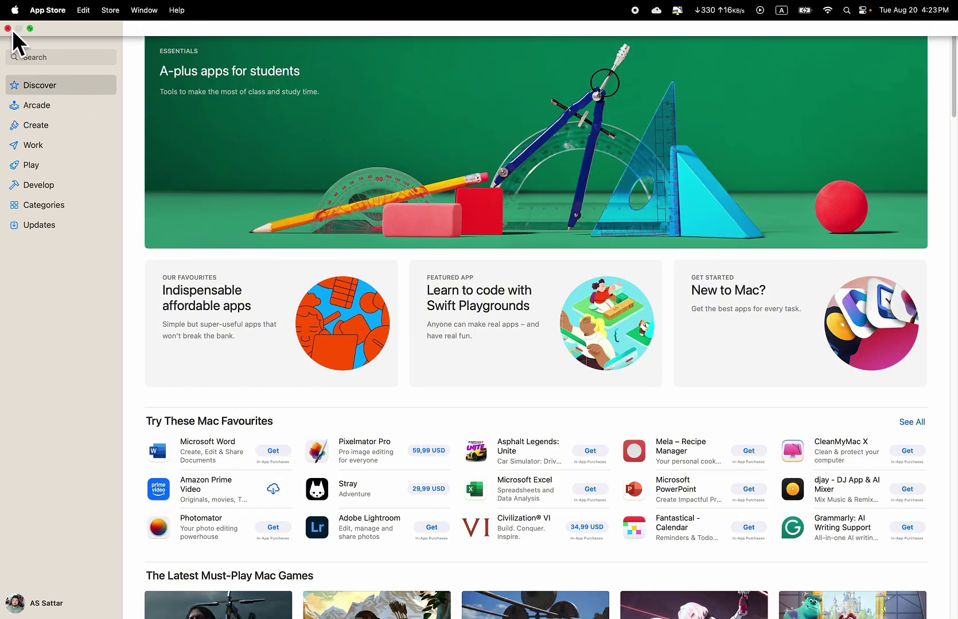
left_click(13, 28)
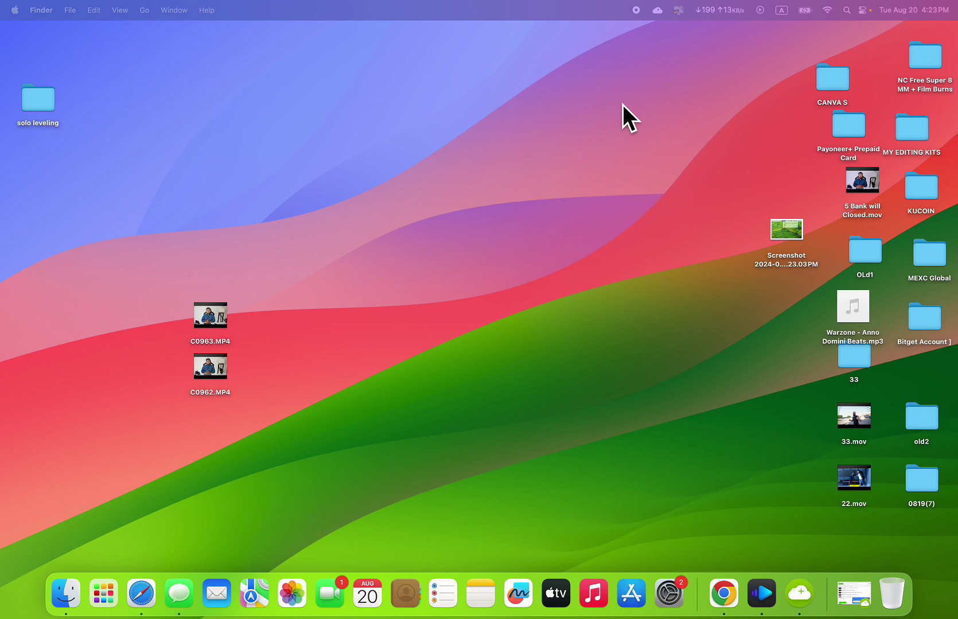
- Check the Mac's battery status, dismiss it and switch to the full-screen Safari window
left_click(804, 10)
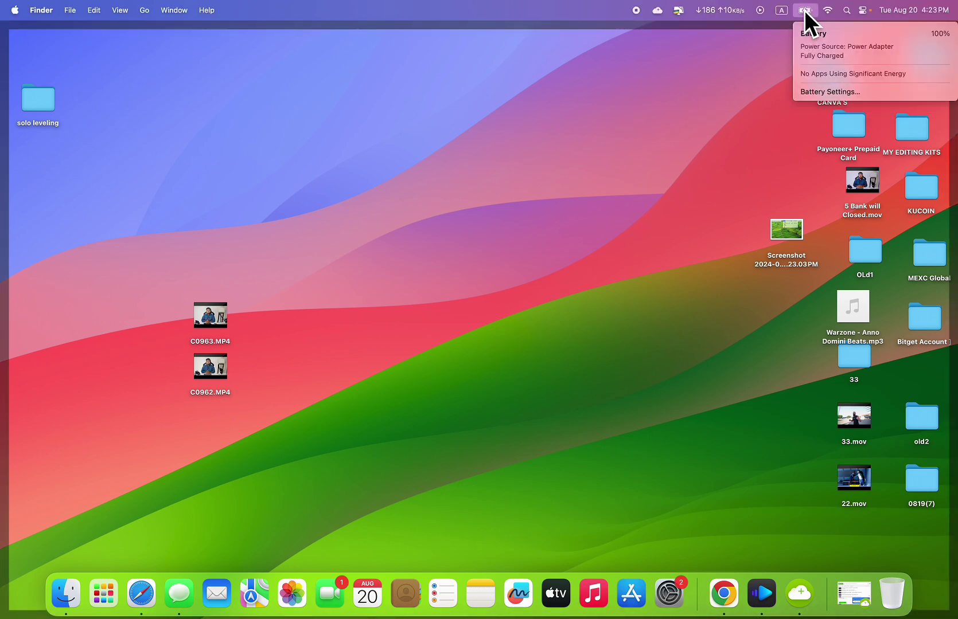
left_click(805, 10)
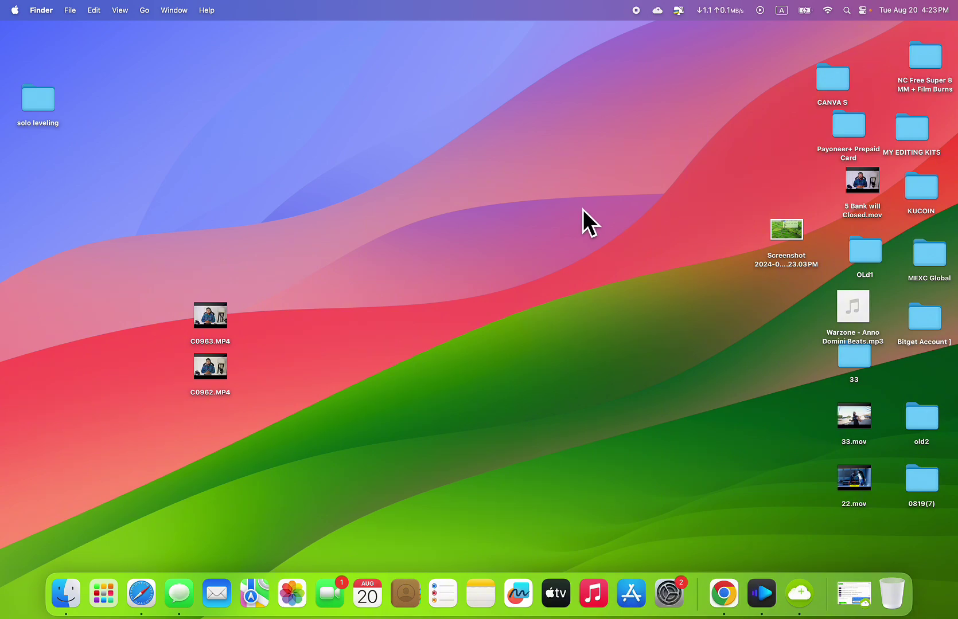
key("ctrl+Right")
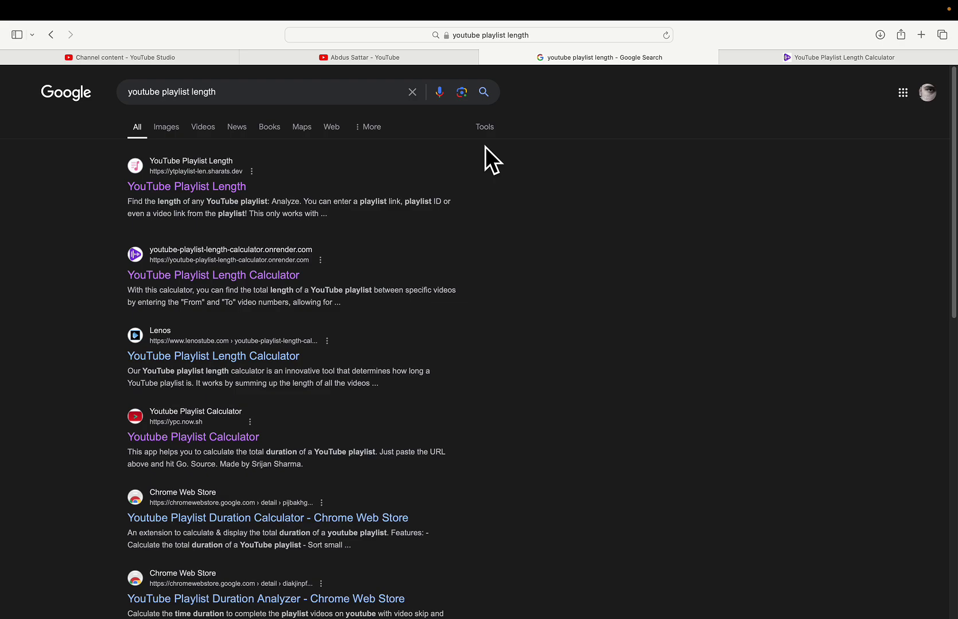
- Switch back to the App Store, return from the Bandwidth+ preview to Discover and close the window
key("ctrl+Left")
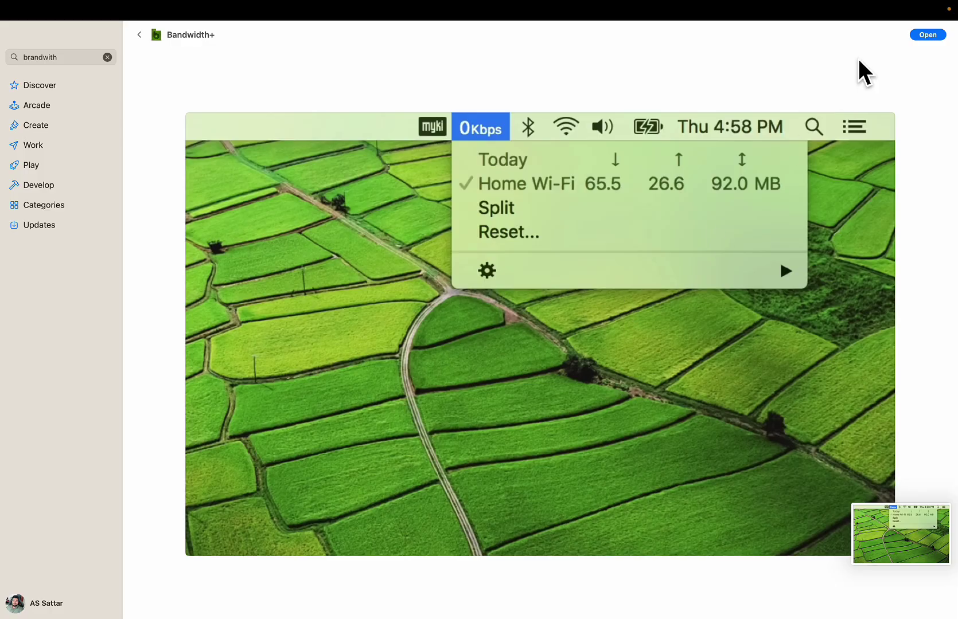
left_click(49, 86)
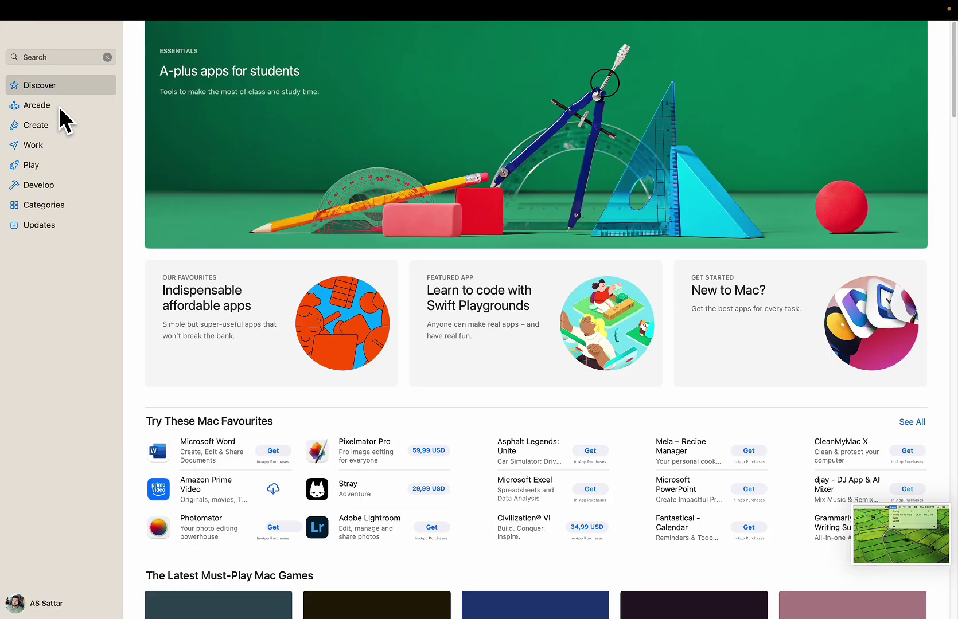
left_click(58, 106)
left_click(55, 89)
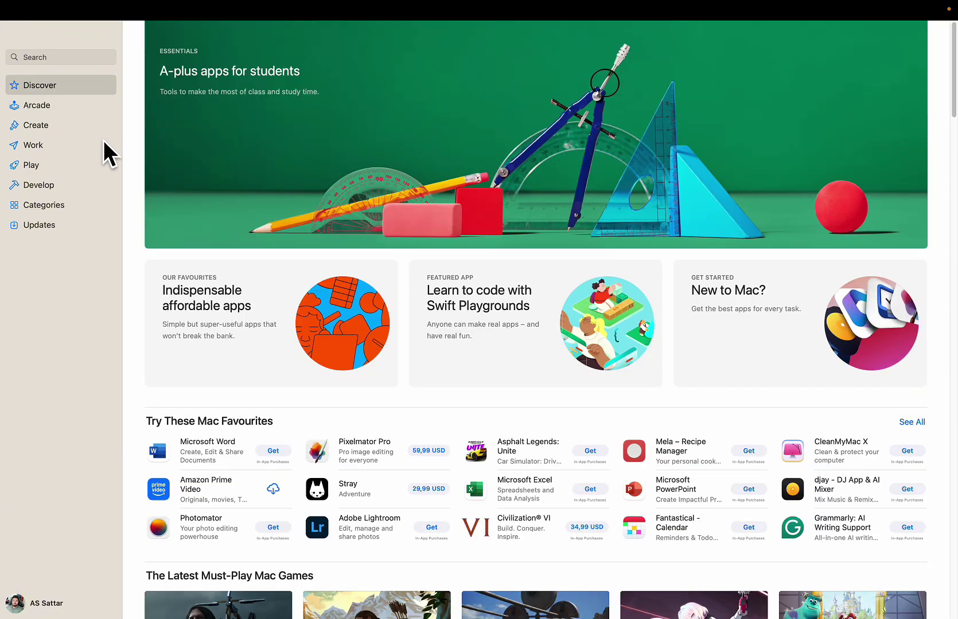
left_click(12, 27)
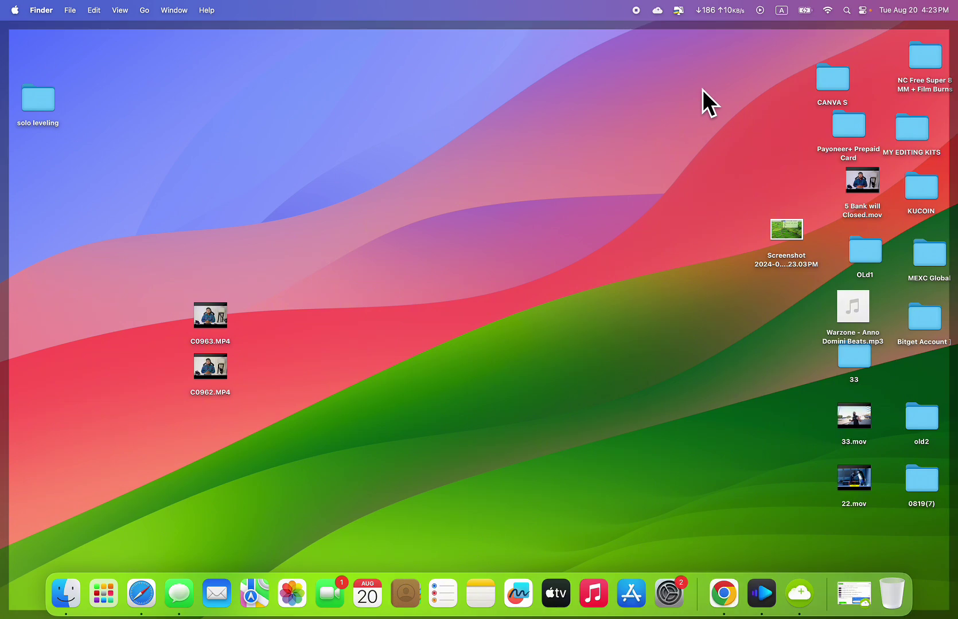
- Show the battery status briefly on the desktop and move over to the Safari space
left_click(805, 10)
left_click(805, 9)
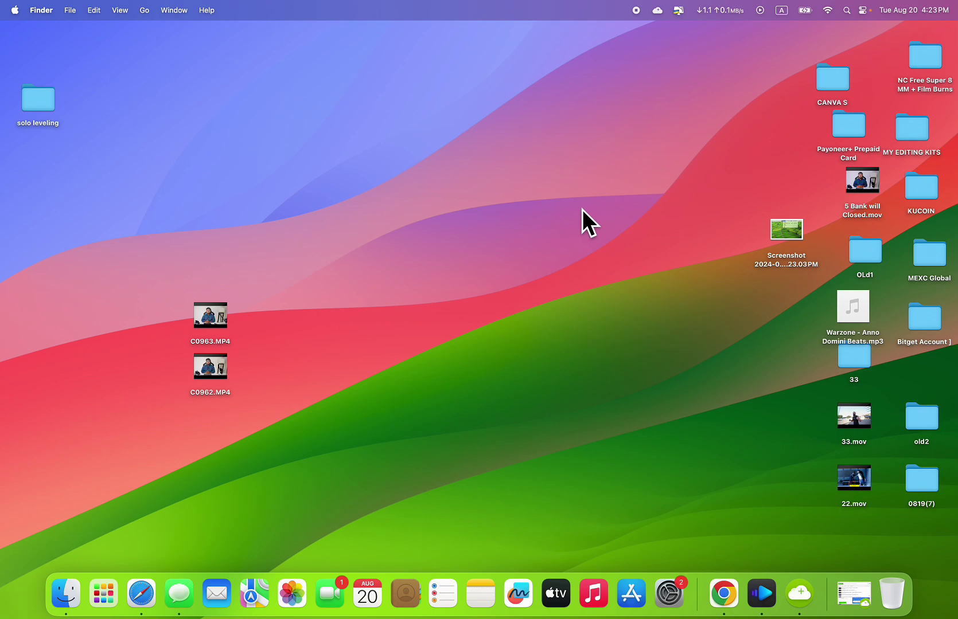
key("ctrl+Right")
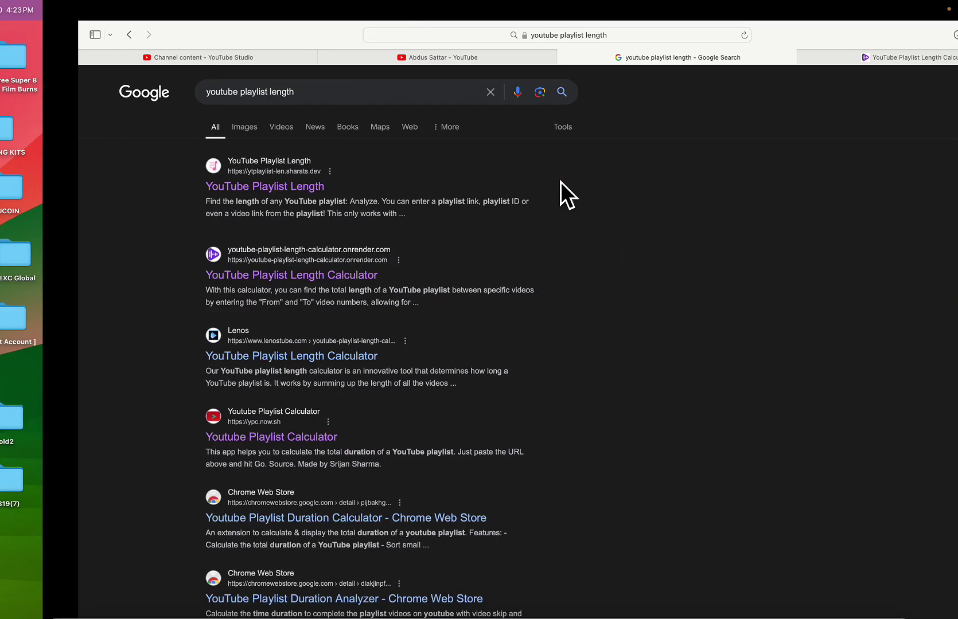
- Return to the App Store, replace the Bandwidth+ preview with the Discover page and close the store
key("ctrl+Left")
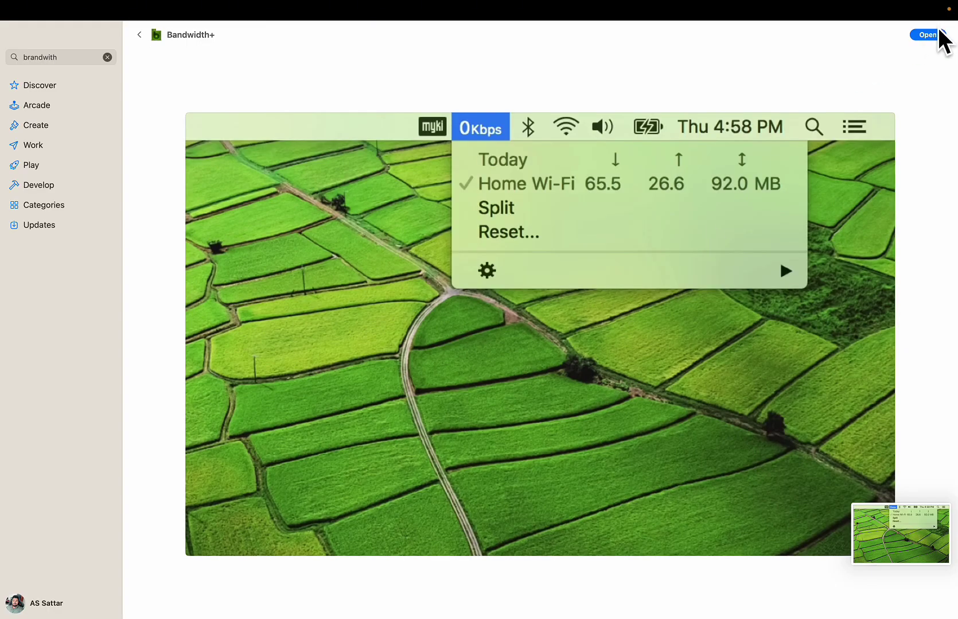
left_click(59, 106)
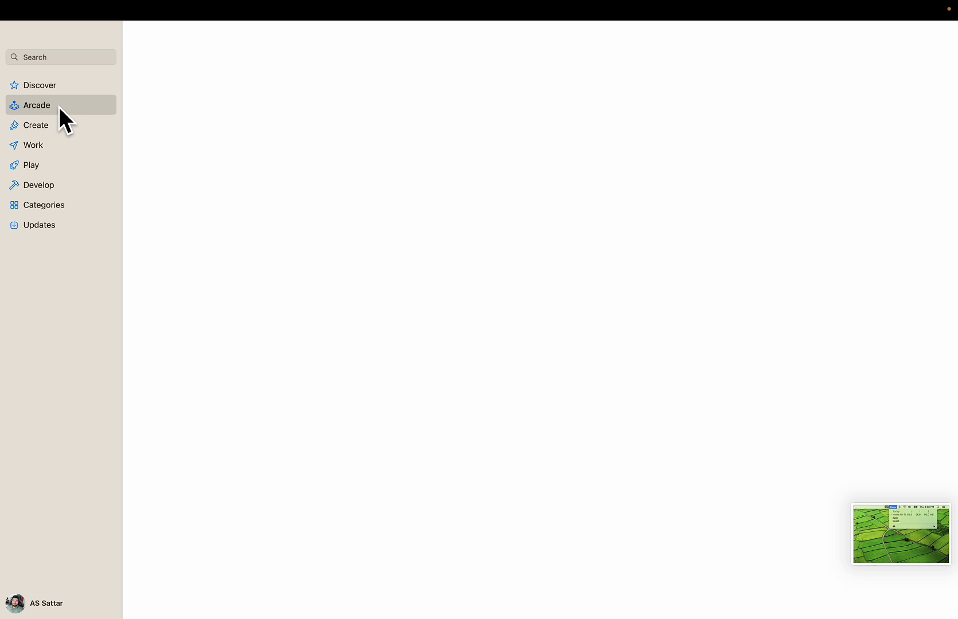
left_click(55, 89)
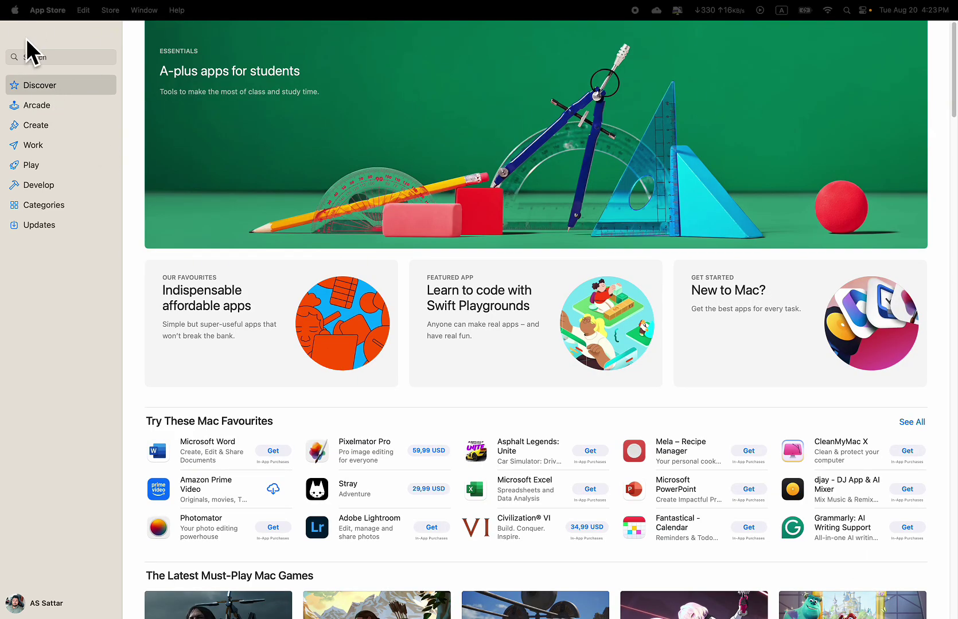
left_click(11, 27)
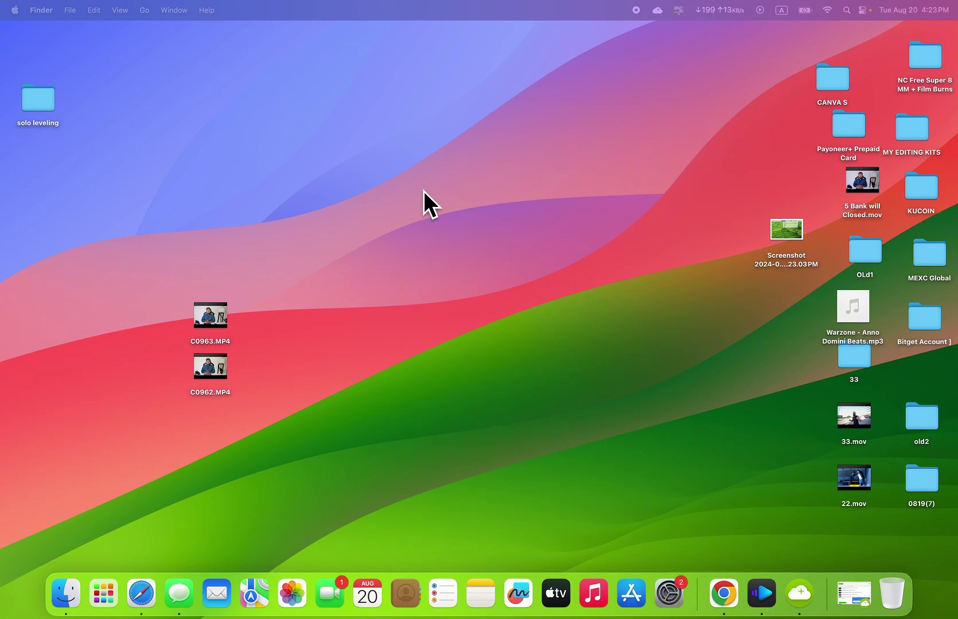
- Look at the battery details from the desktop and switch to Safari's full-screen space
left_click(805, 10)
left_click(804, 10)
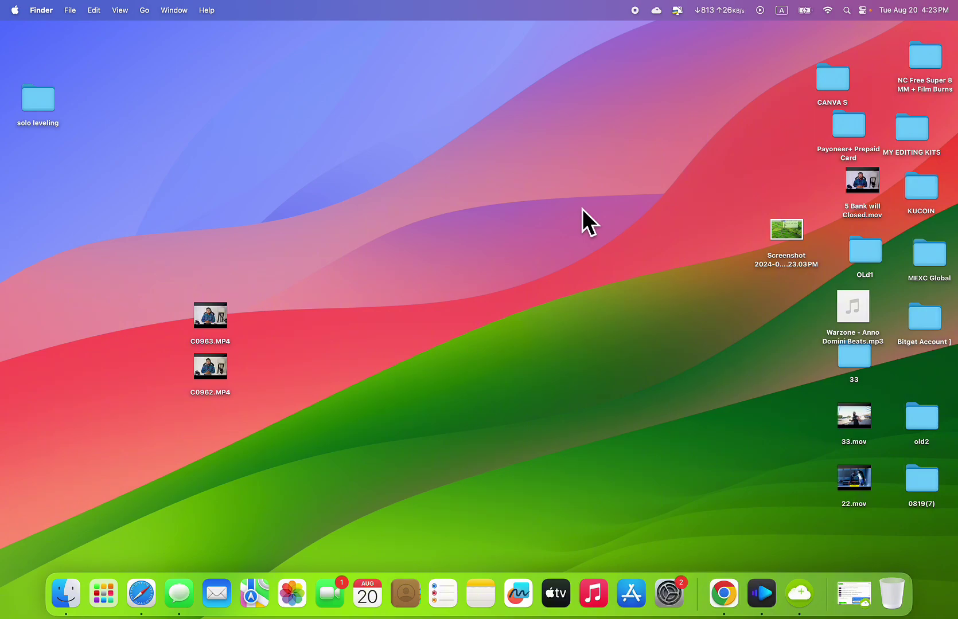
key("ctrl+Right")
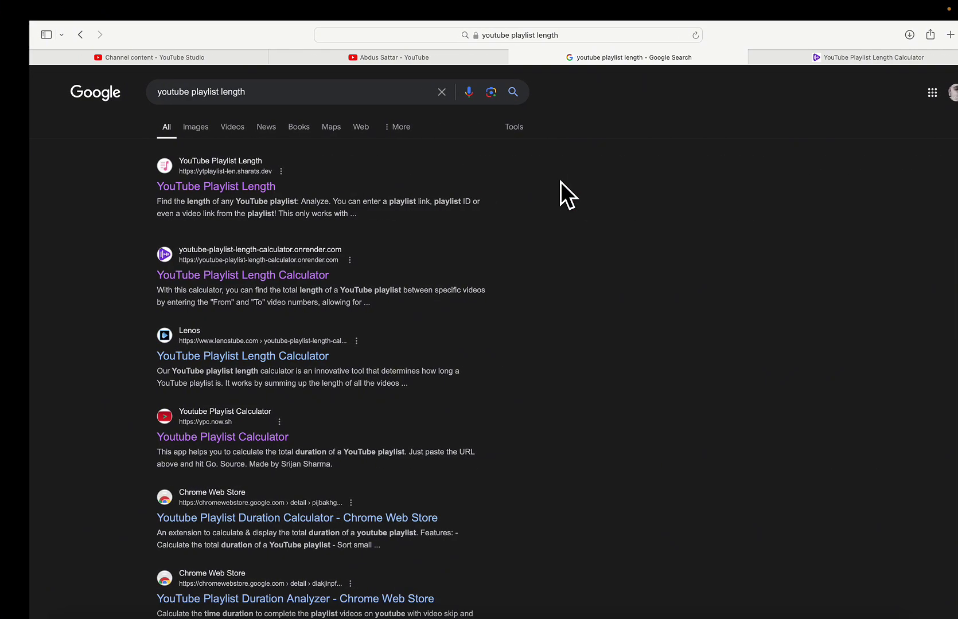
- Switch to the App Store, leave the WiFi Speed Test Tools pages and browse the "speedtest" results for similar apps
key("ctrl+Left")
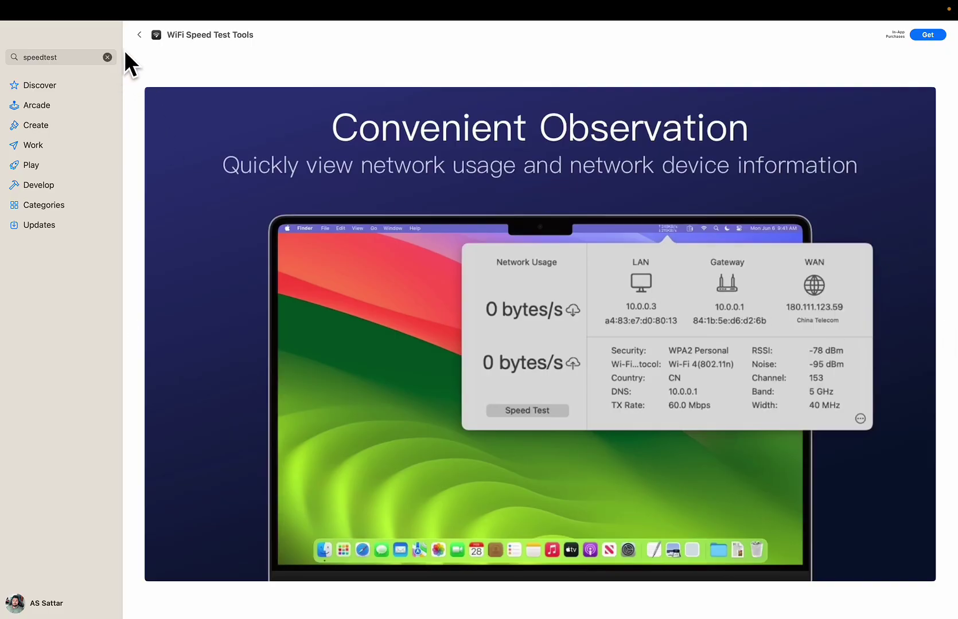
left_click(138, 34)
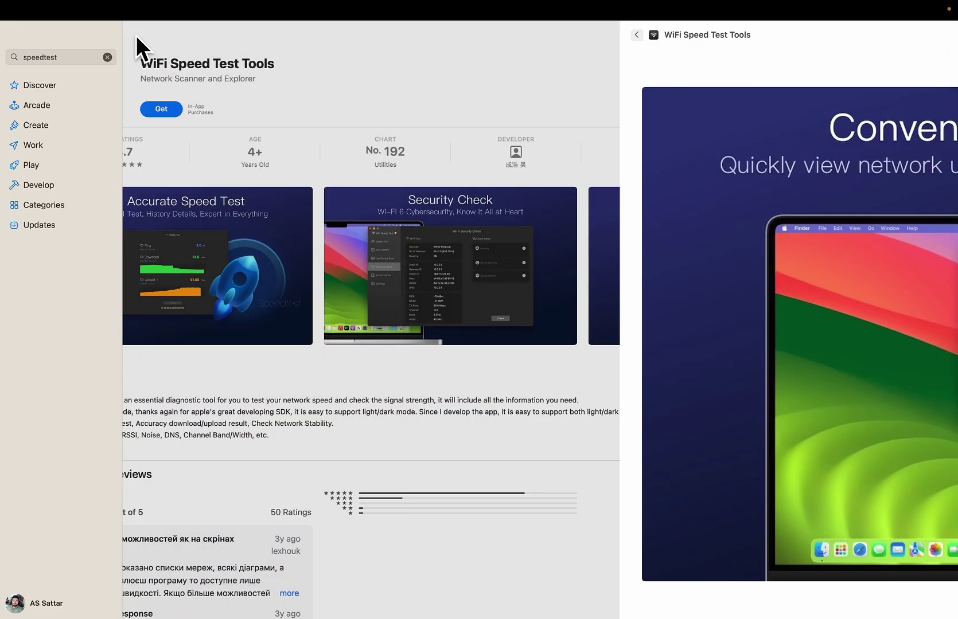
left_click(136, 35)
scroll(410, 292, "down", 5)
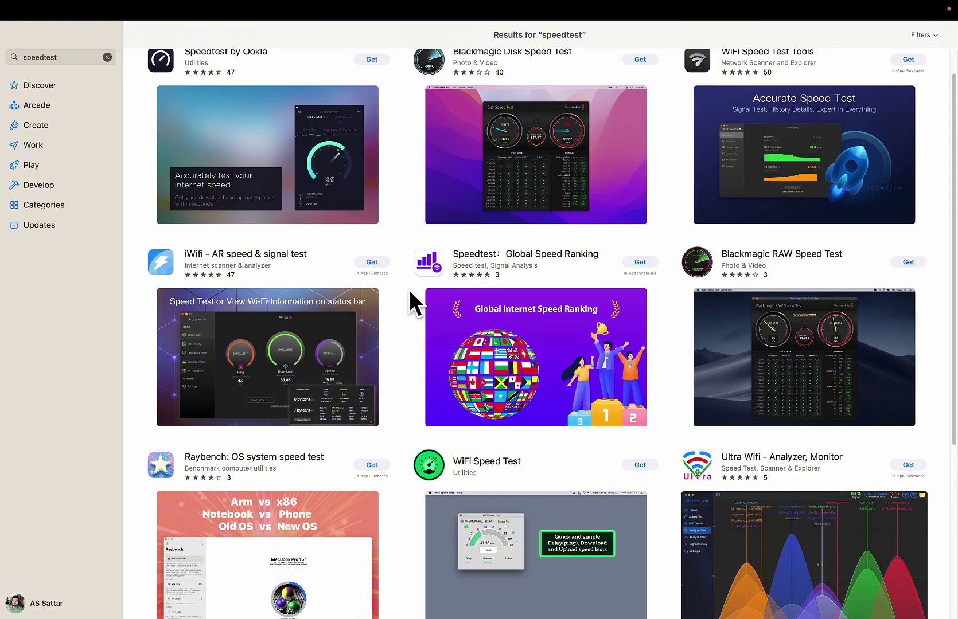
scroll(406, 283, "down", 1)
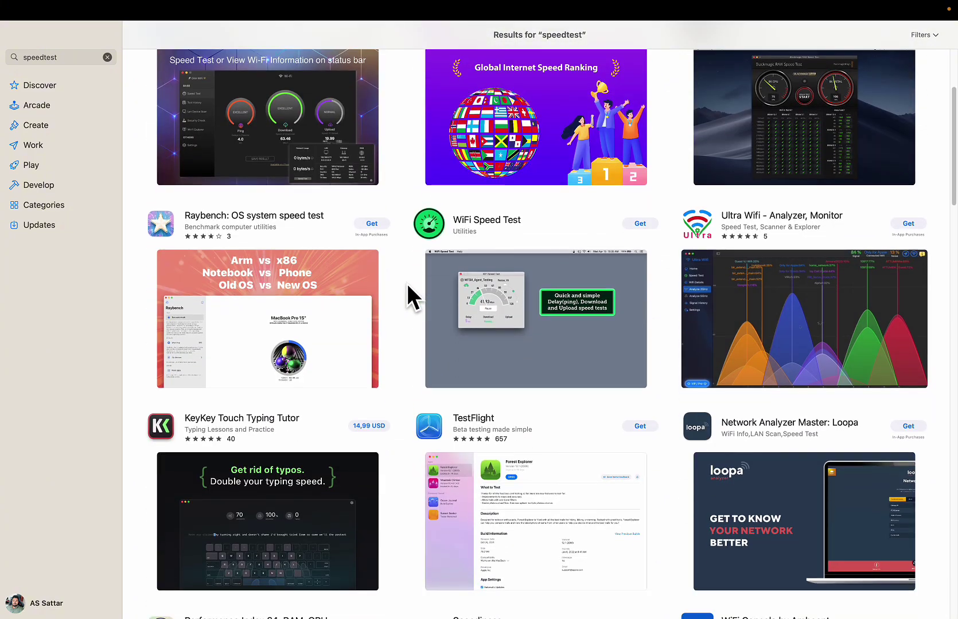
scroll(407, 284, "down", 7)
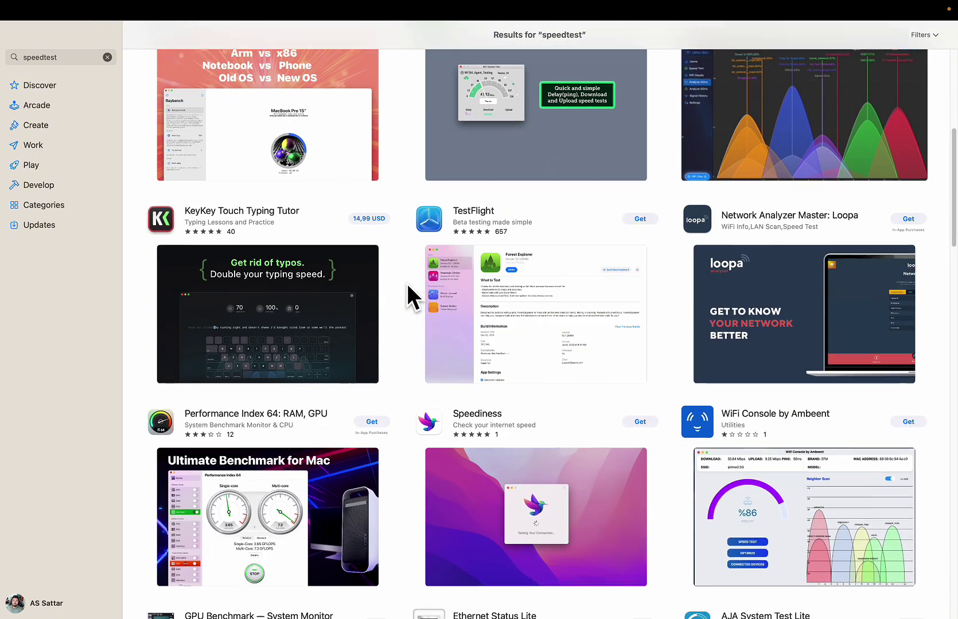
scroll(406, 283, "down", 10)
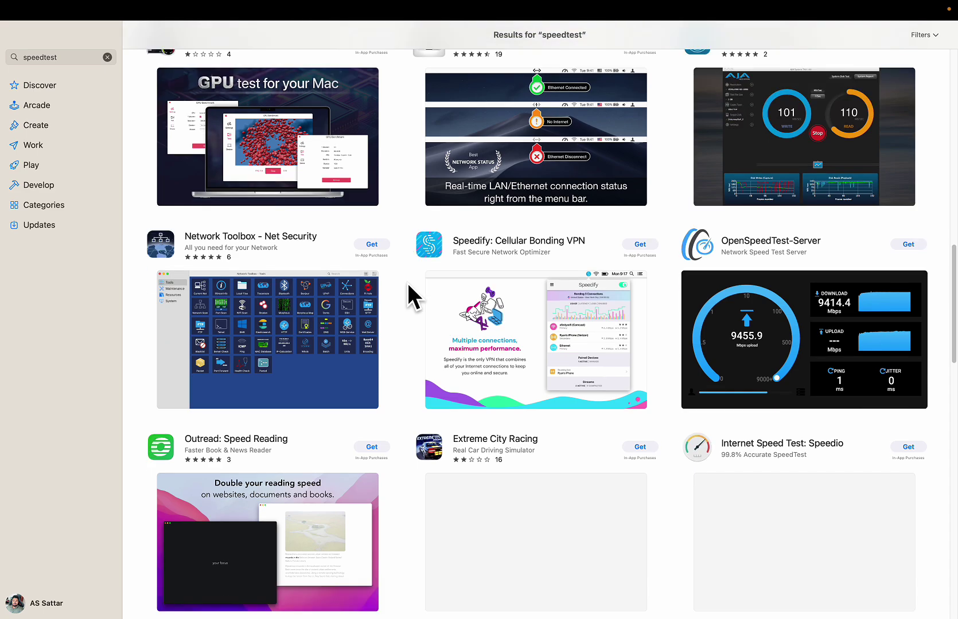
scroll(408, 282, "down", 9)
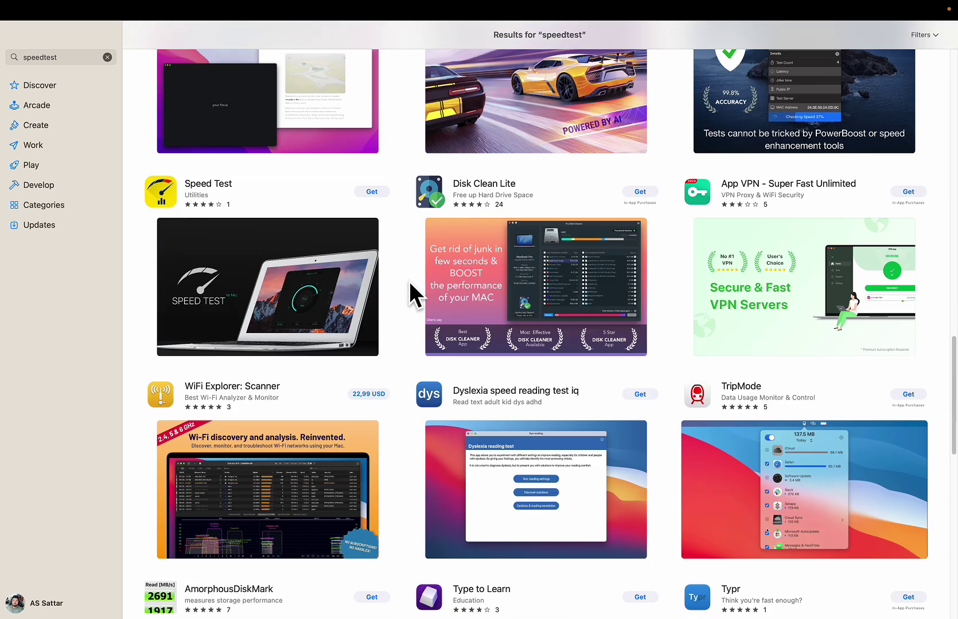
scroll(409, 282, "down", 10)
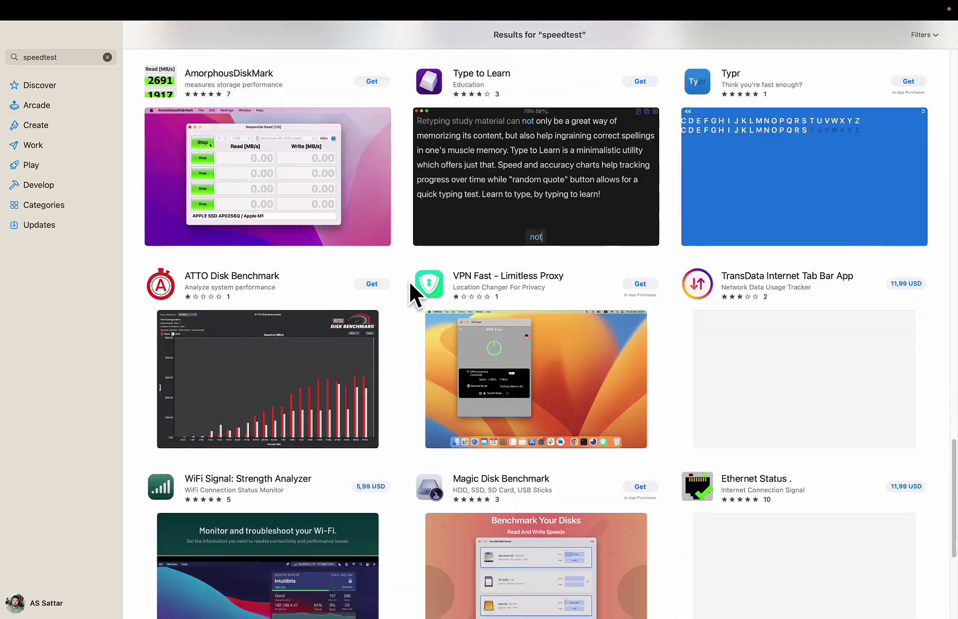
scroll(409, 281, "down", 9)
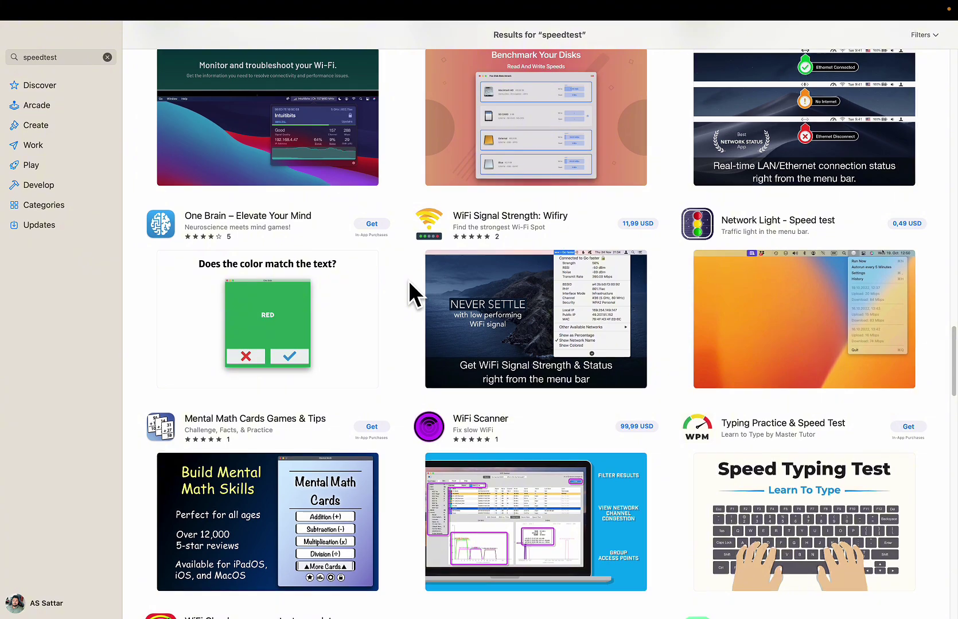
- Examine the remaining "speedtest" results further down the list for other network speed and monitoring apps
scroll(409, 280, "down", 9)
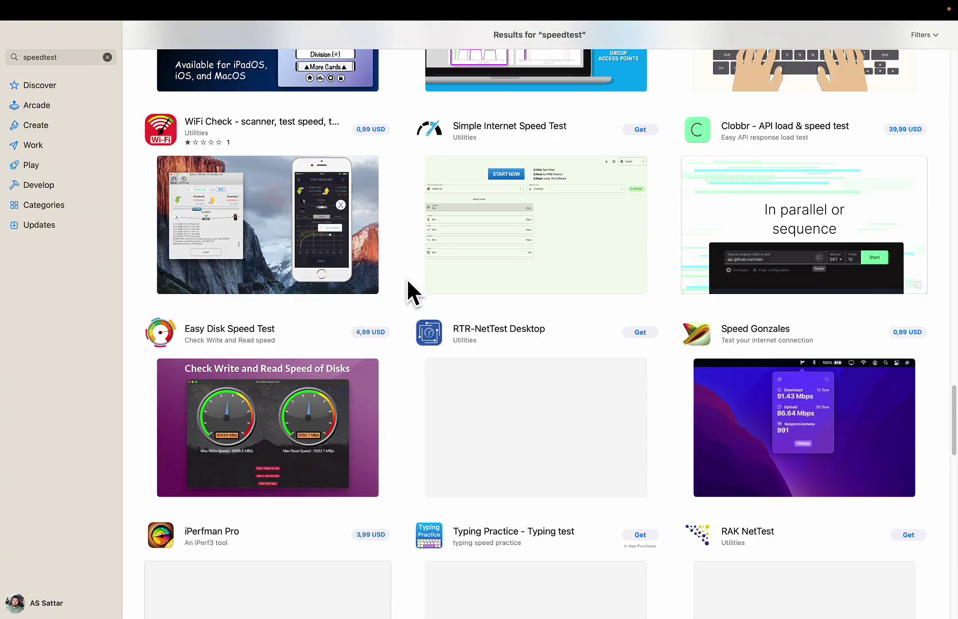
scroll(406, 276, "down", 9)
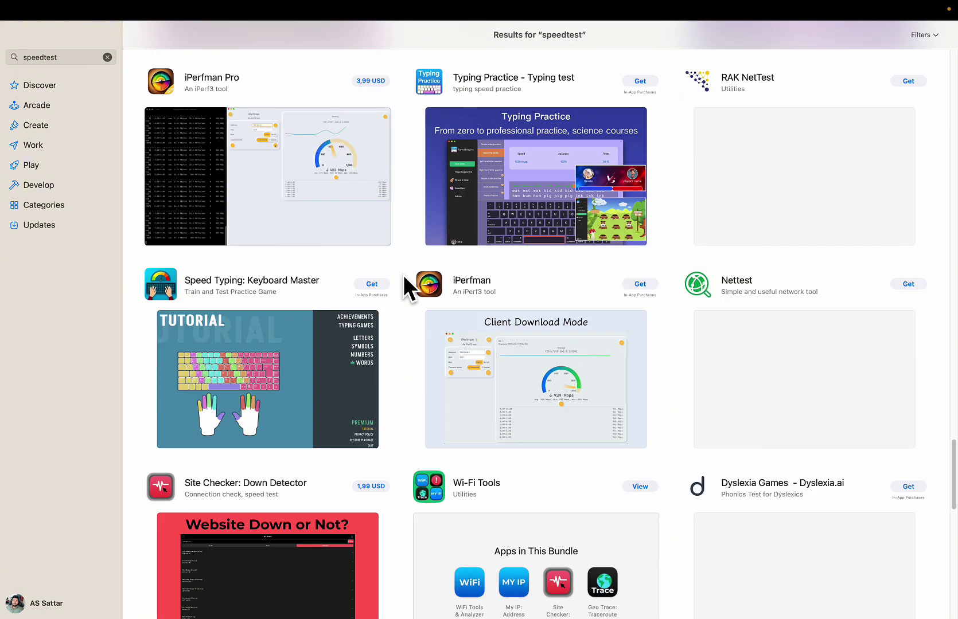
scroll(401, 273, "down", 5)
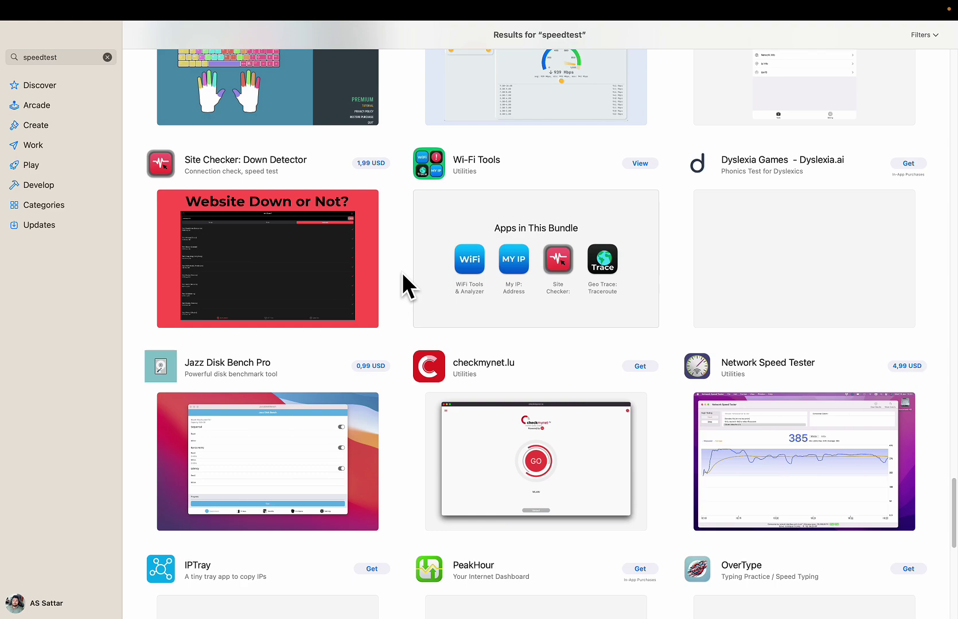
scroll(402, 273, "down", 8)
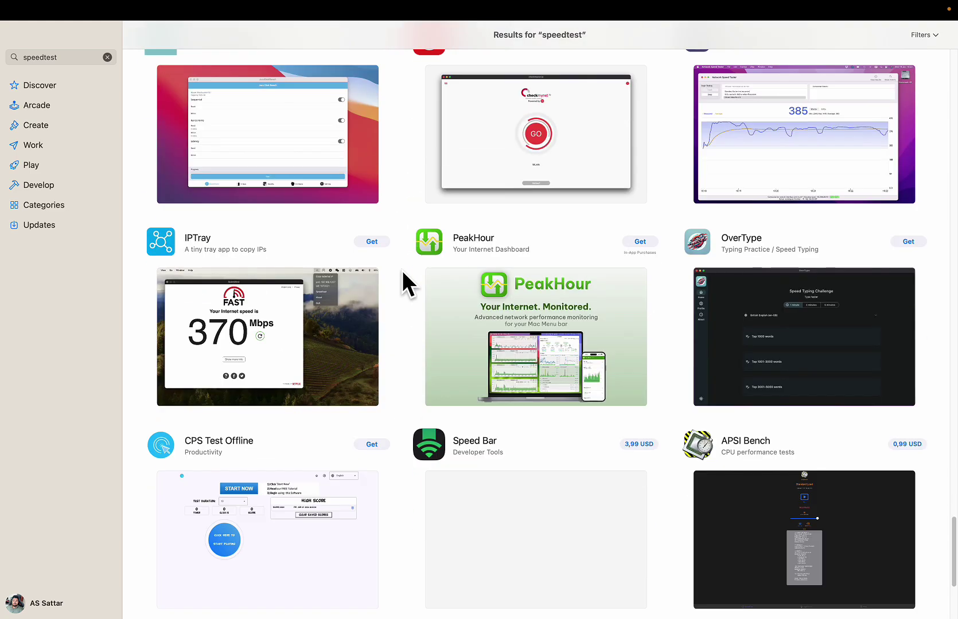
scroll(402, 270, "down", 2)
scroll(416, 274, "down", 9)
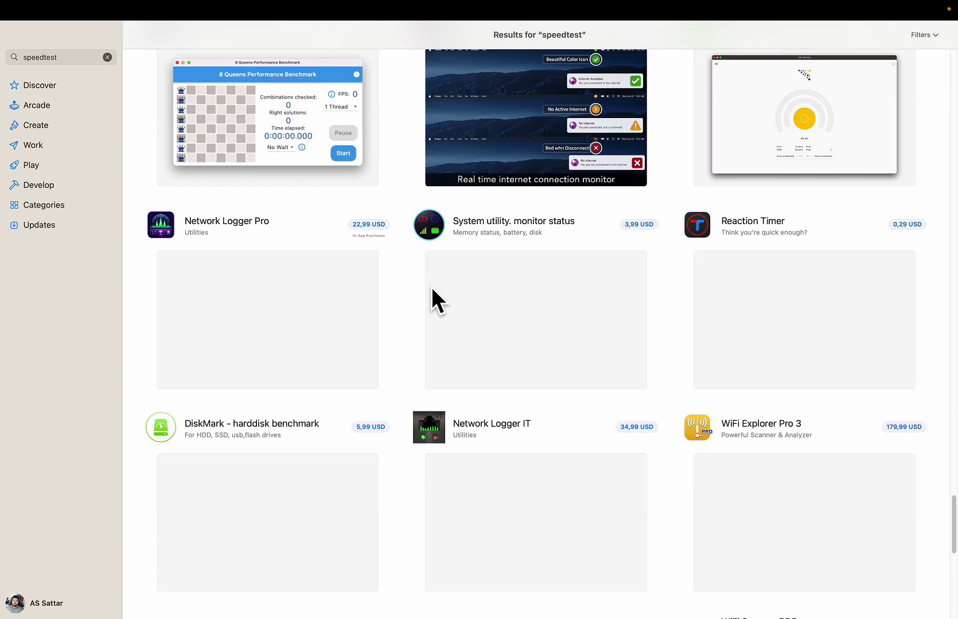
scroll(433, 286, "up", 2)
scroll(436, 283, "down", 10)
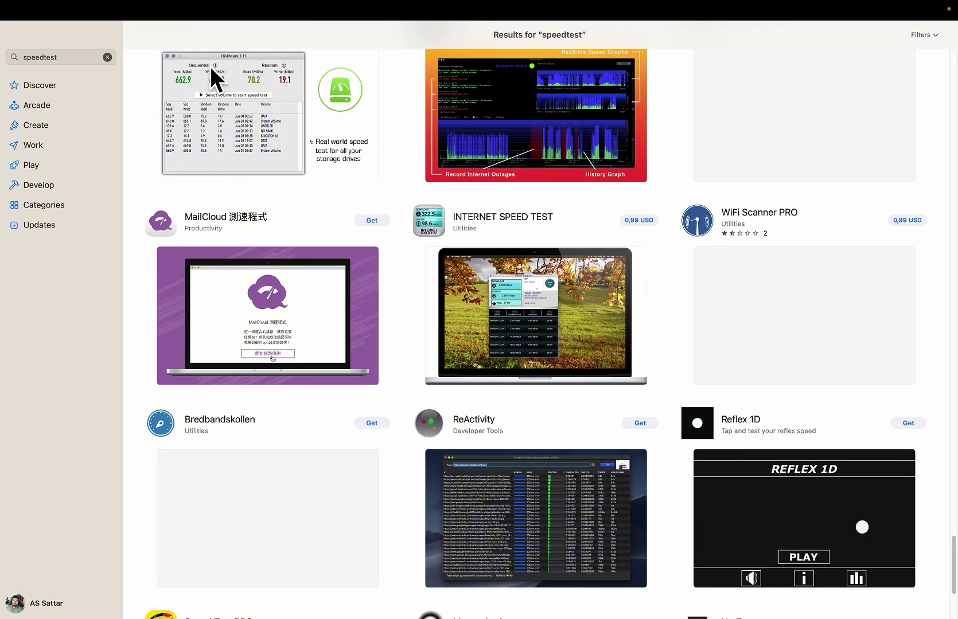
scroll(166, 66, "up", 2)
- Replace the store search with "brandwith" and open the enlarged preview image of Bandwidth+ from its app page
left_click(108, 57)
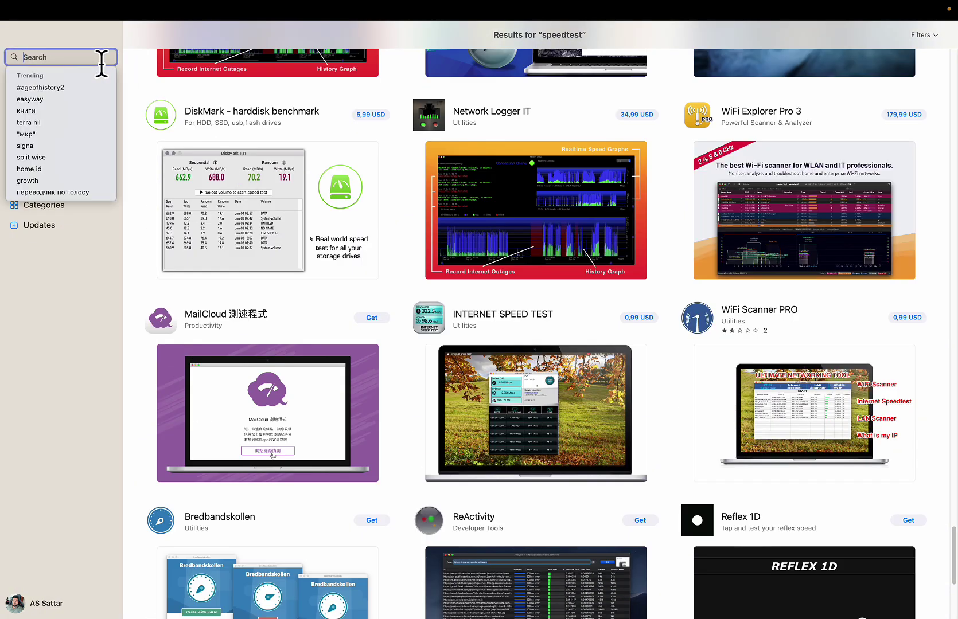
type("brandwith")
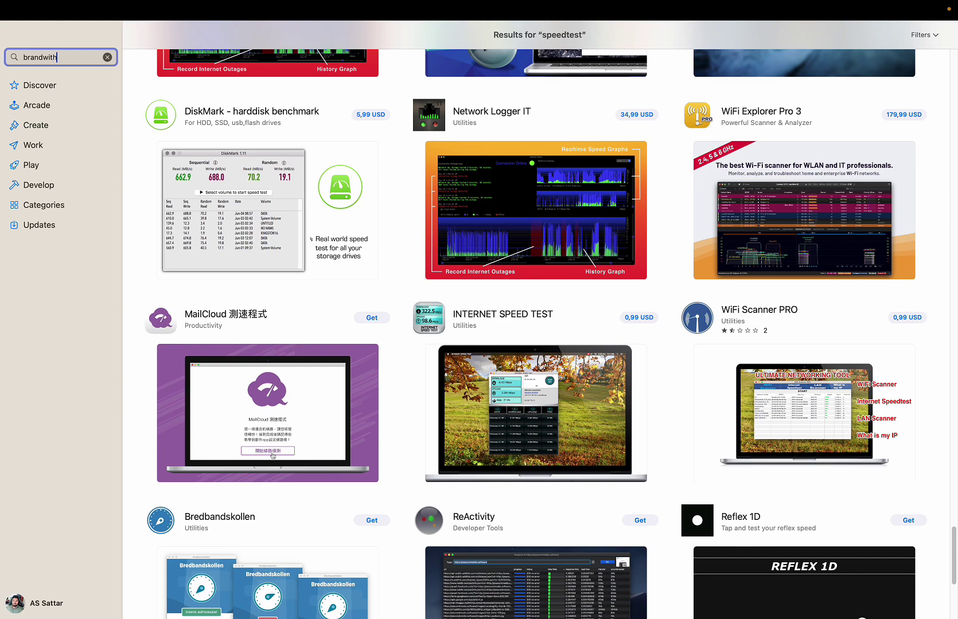
key("Return")
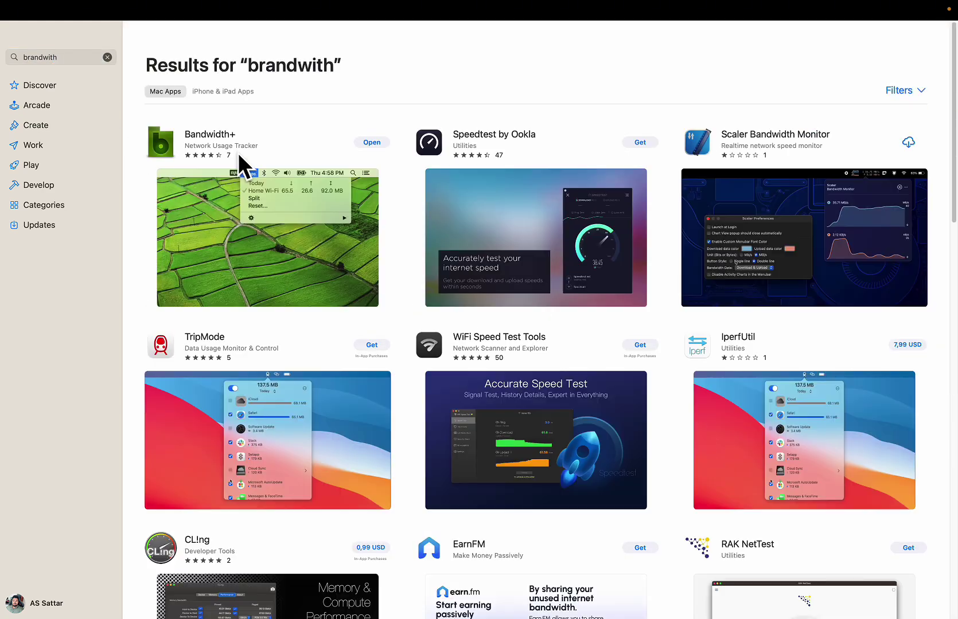
left_click(243, 167)
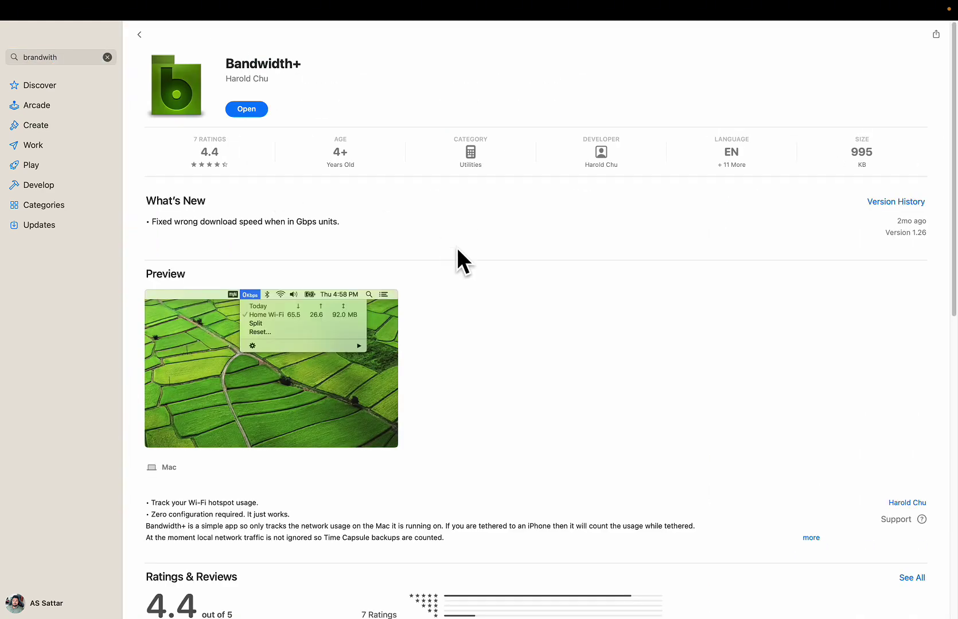
left_click(348, 344)
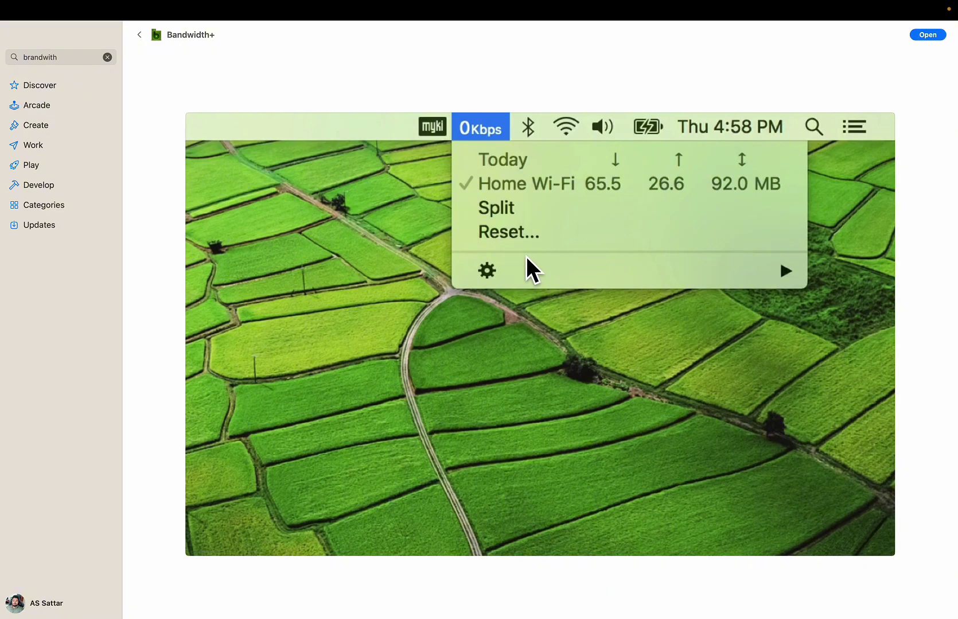
- Capture a screenshot of a selected portion covering the whole enlarged Bandwidth+ preview image
key("super+shift+5")
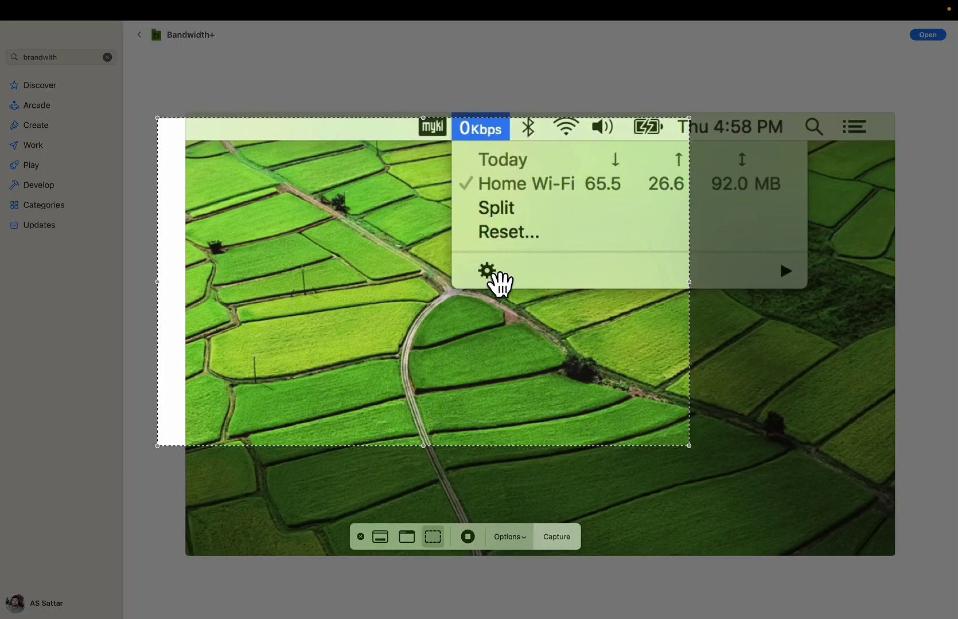
left_click_drag(496, 282, 526, 281)
left_click_drag(730, 456, 907, 553)
left_click(562, 539)
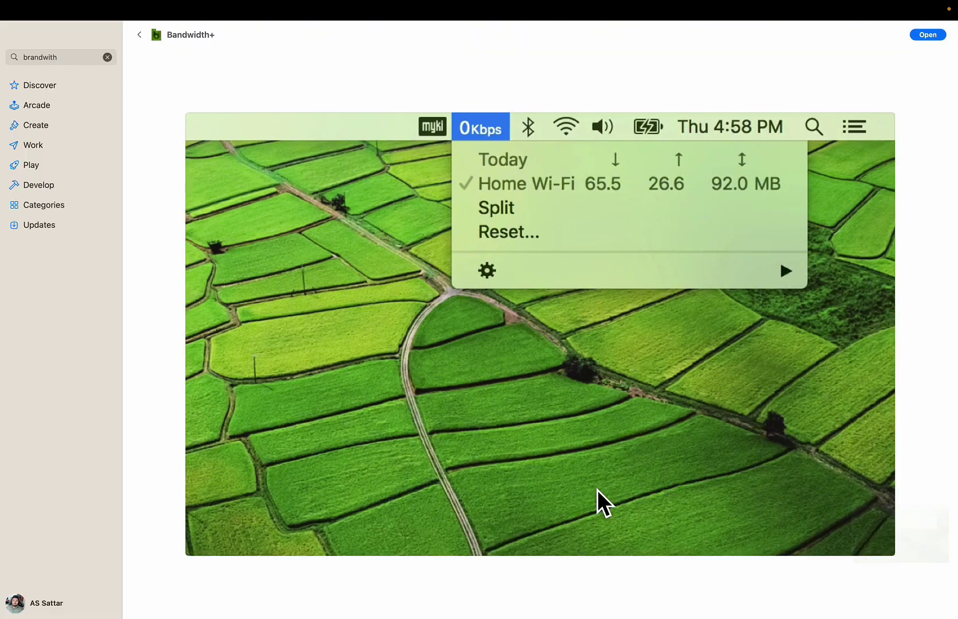